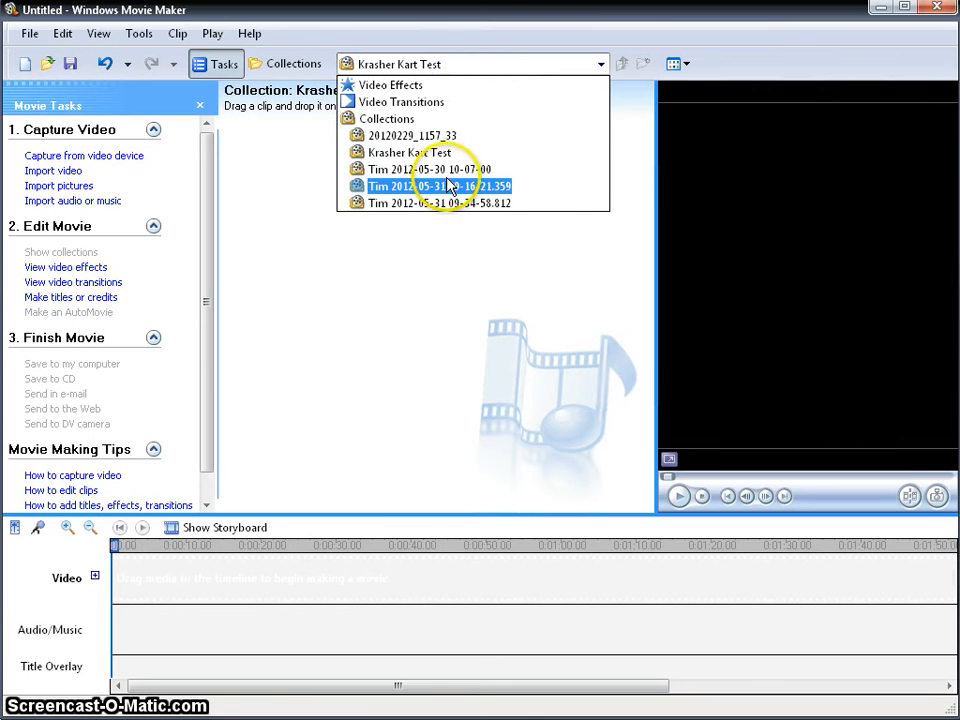
left_click(420, 169)
left_click(461, 66)
left_click(461, 185)
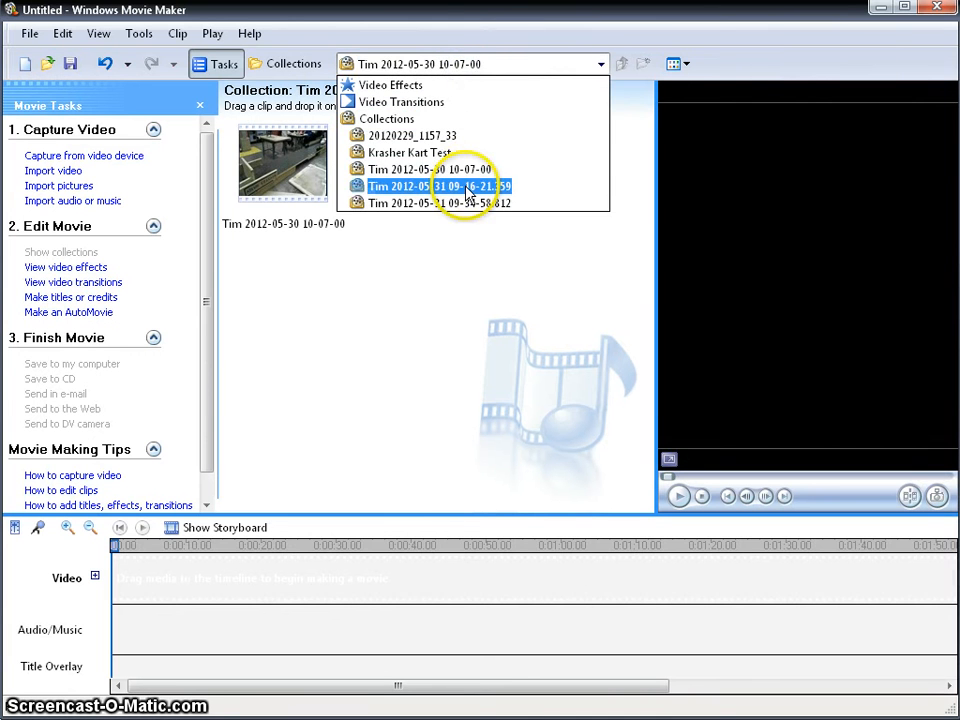
left_click(482, 62)
left_click(482, 169)
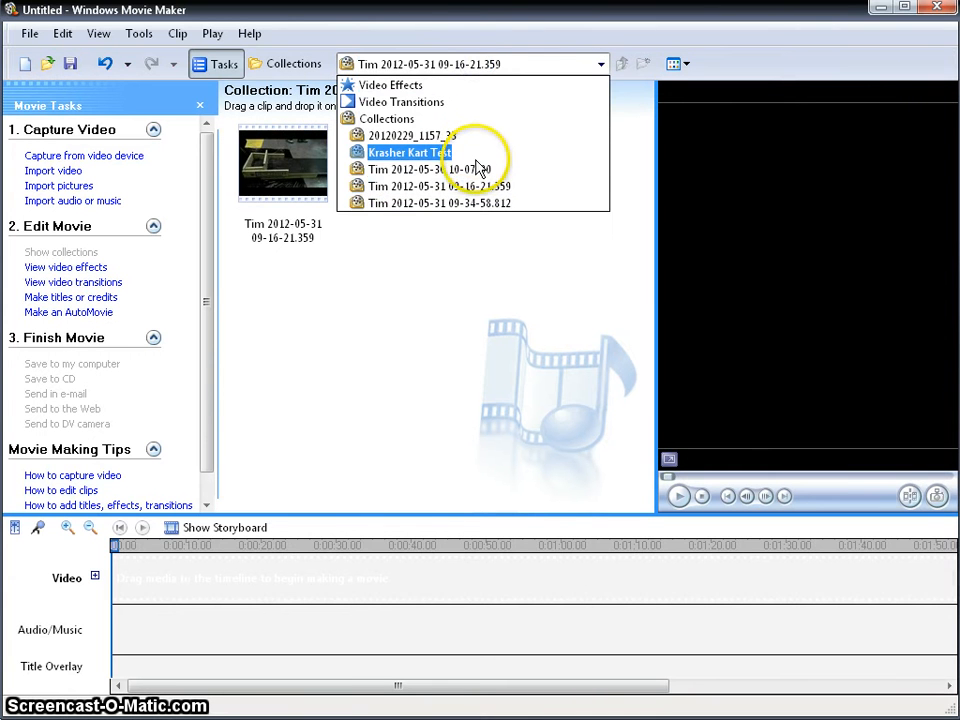
left_click_drag(266, 155, 137, 570)
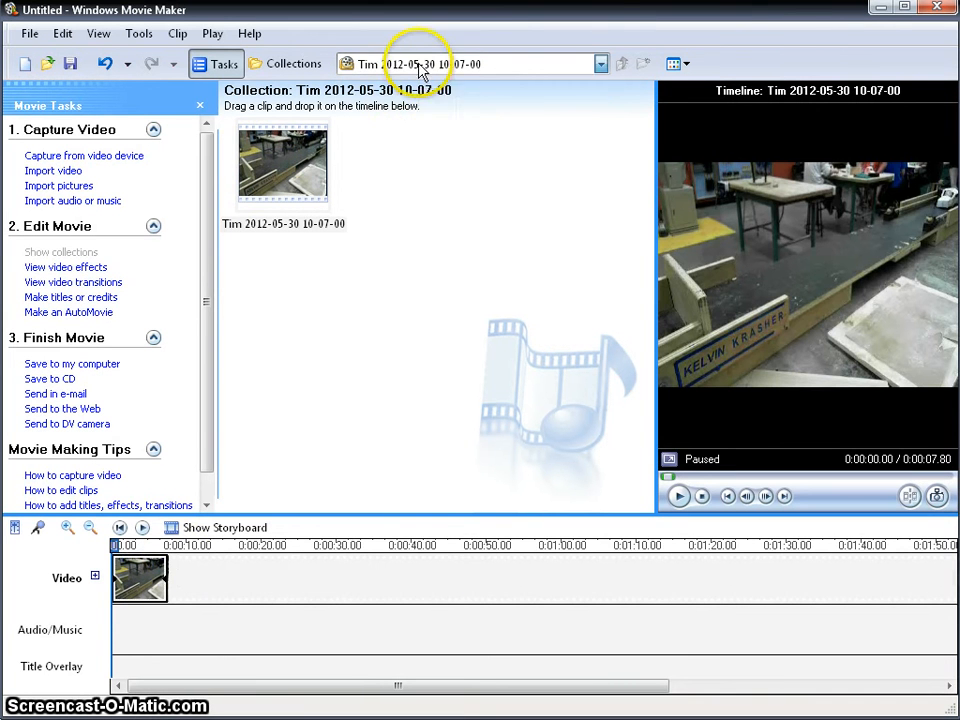
left_click(420, 66)
left_click(414, 193)
left_click_drag(264, 157, 180, 565)
left_click(495, 62)
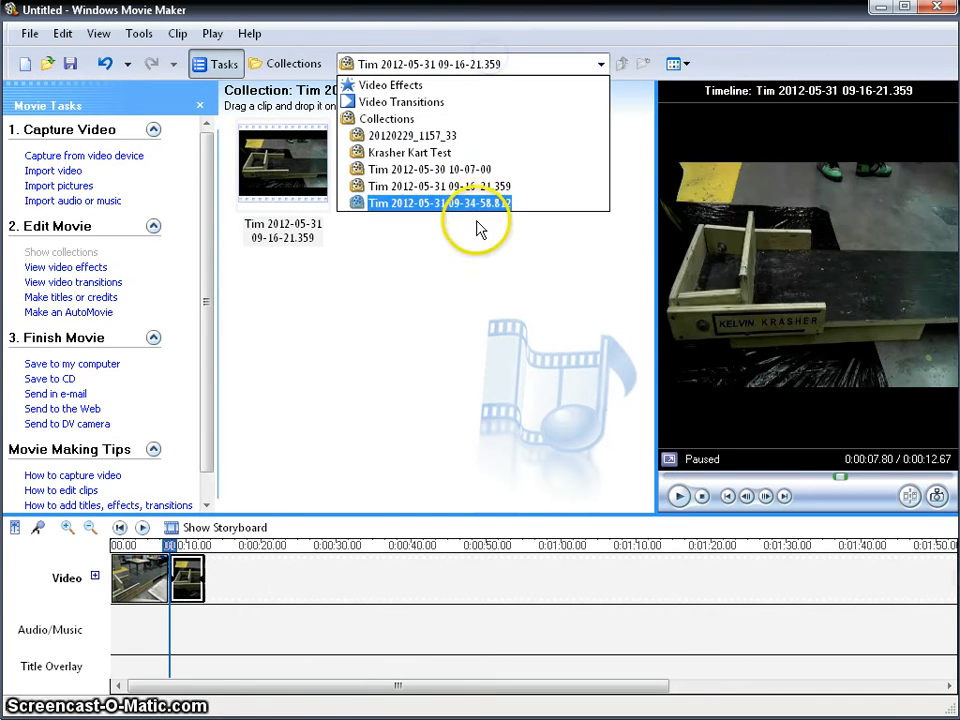
left_click(477, 206)
left_click_drag(268, 150, 258, 555)
Preview the first timeline clip from its start and split it at about 6.07 seconds, where the car reaches the near end of the track
left_click(141, 575)
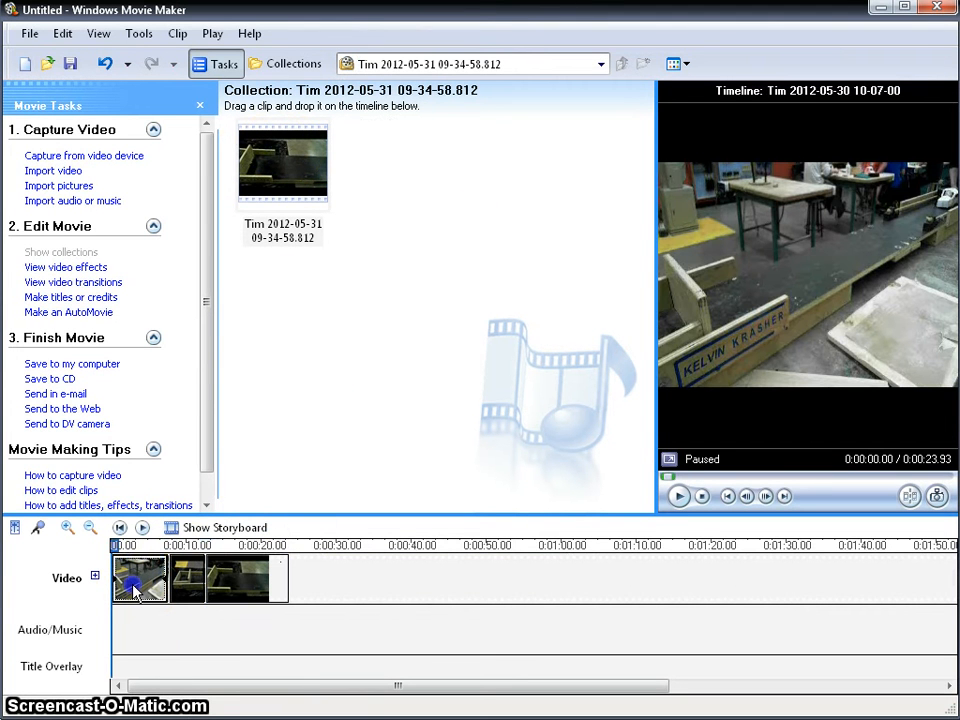
left_click(143, 528)
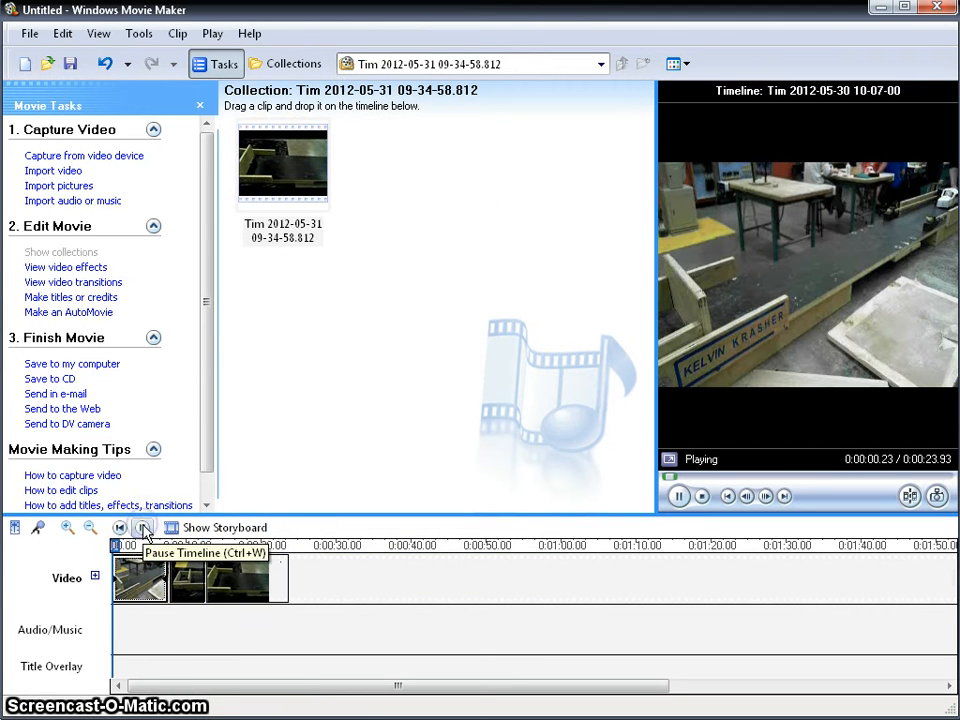
left_click(143, 528)
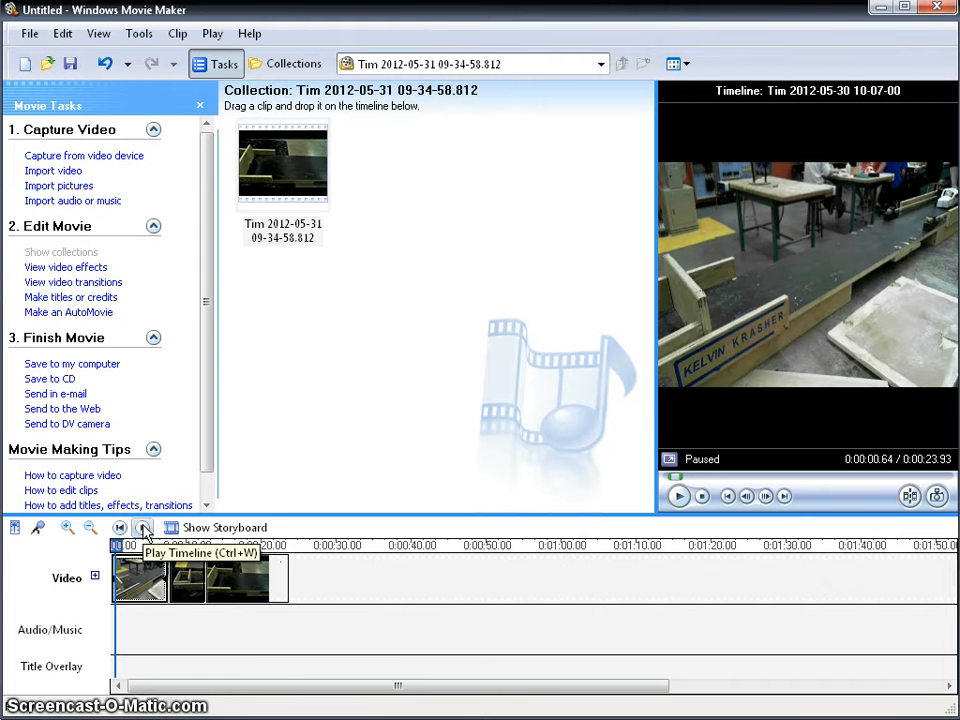
left_click(143, 528)
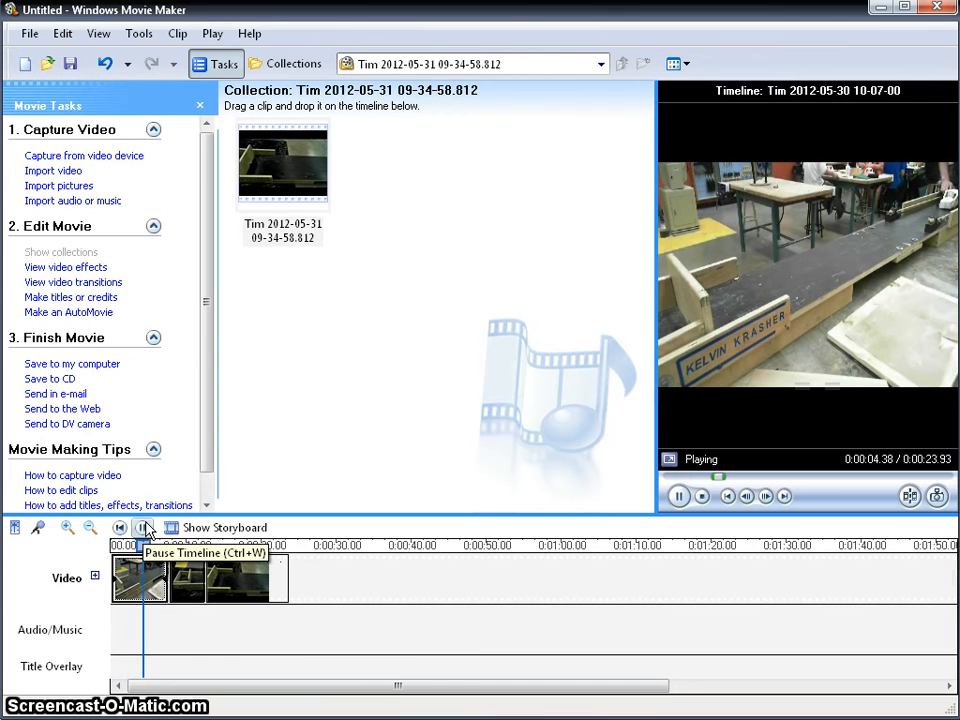
left_click(145, 529)
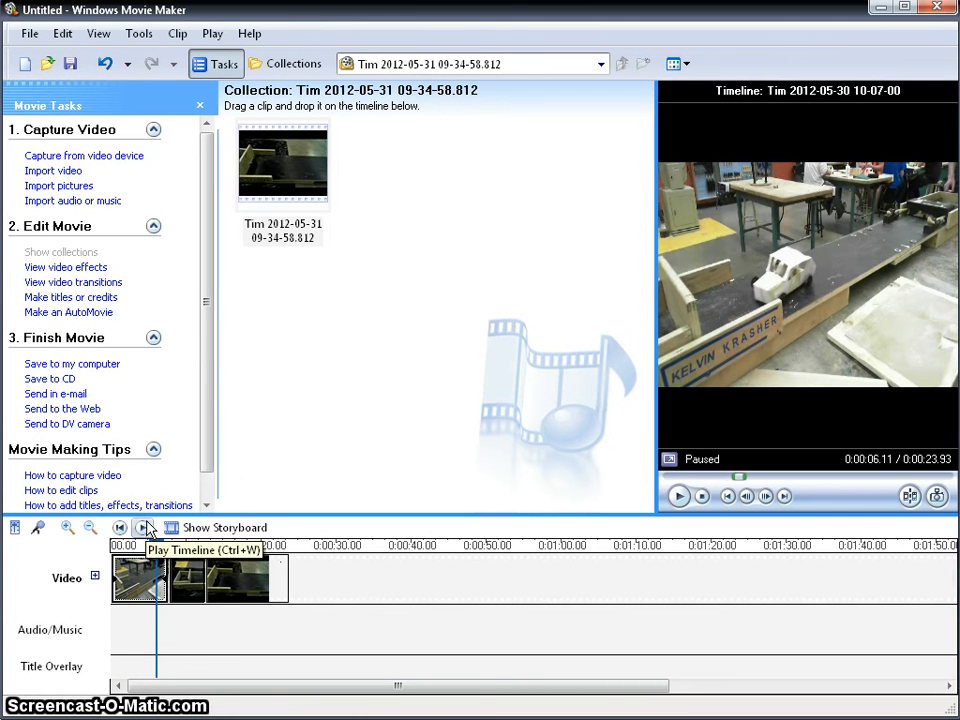
left_click(910, 497)
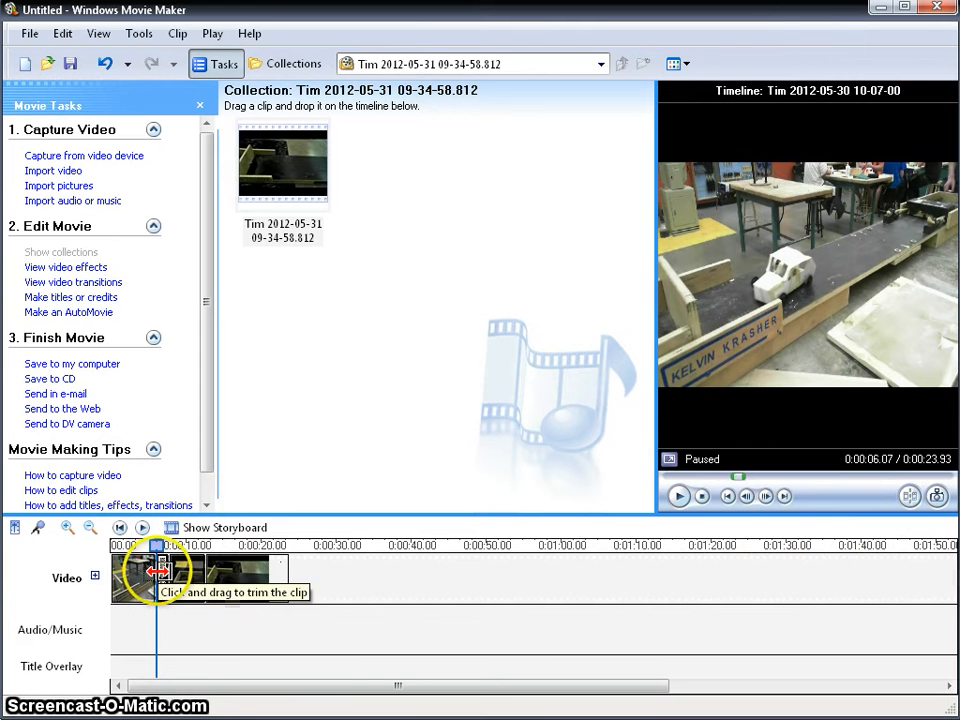
Delete the short leftover segment that follows the split in the 2012-05-30 clip
left_click(67, 527)
left_click(67, 527)
left_click_drag(254, 686, 135, 686)
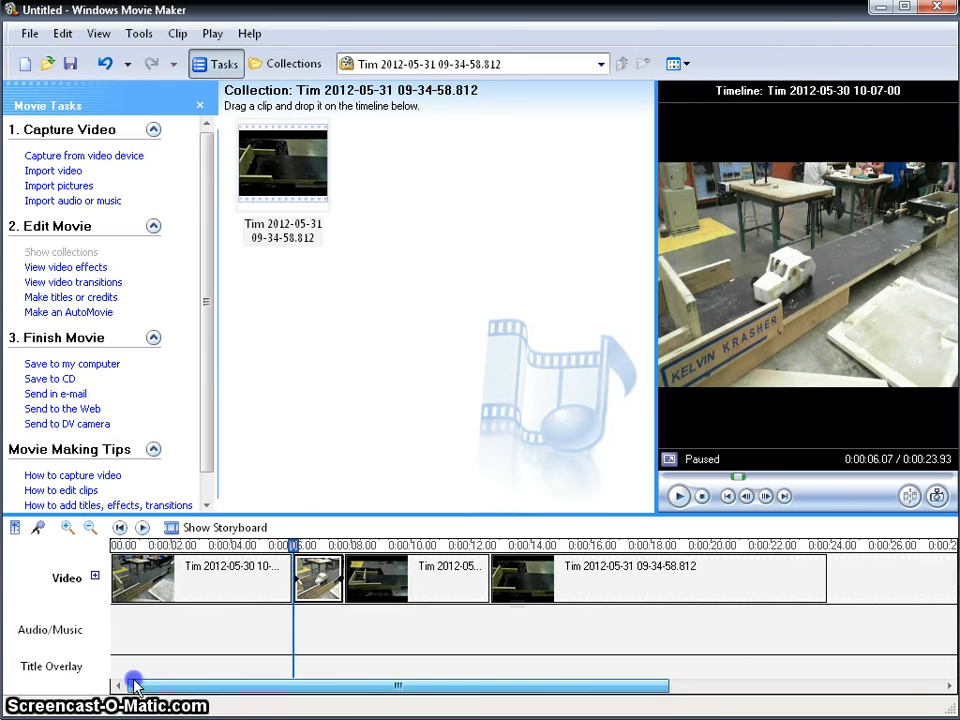
right_click(321, 580)
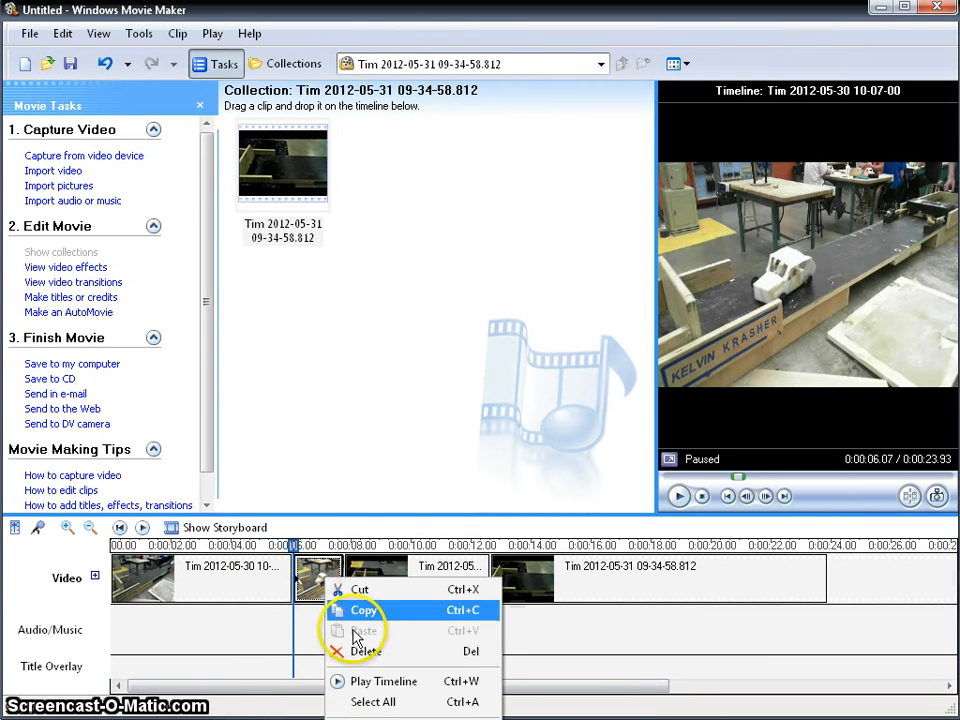
left_click(350, 651)
Split the first clip at about 0.9 seconds and delete the portion before the split
left_click(131, 566)
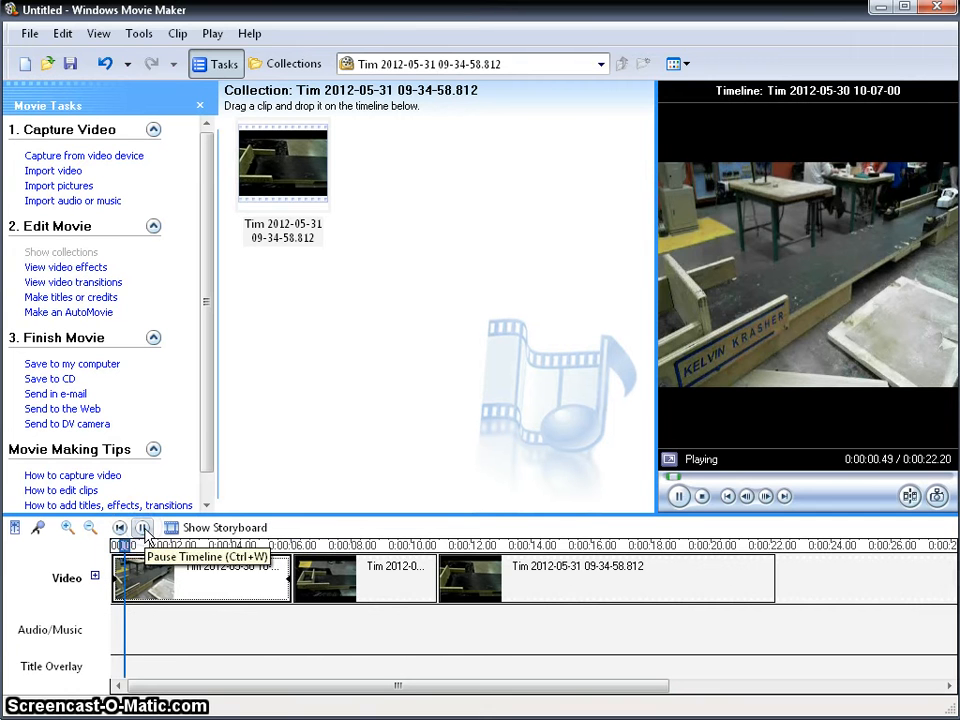
left_click(143, 528)
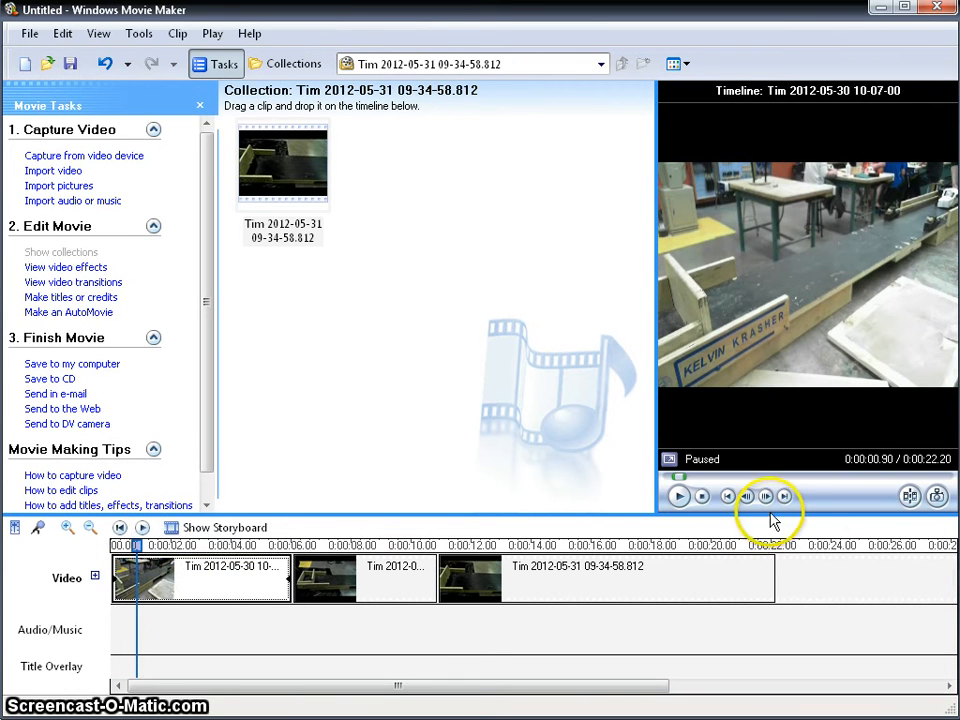
left_click(910, 497)
left_click(120, 578)
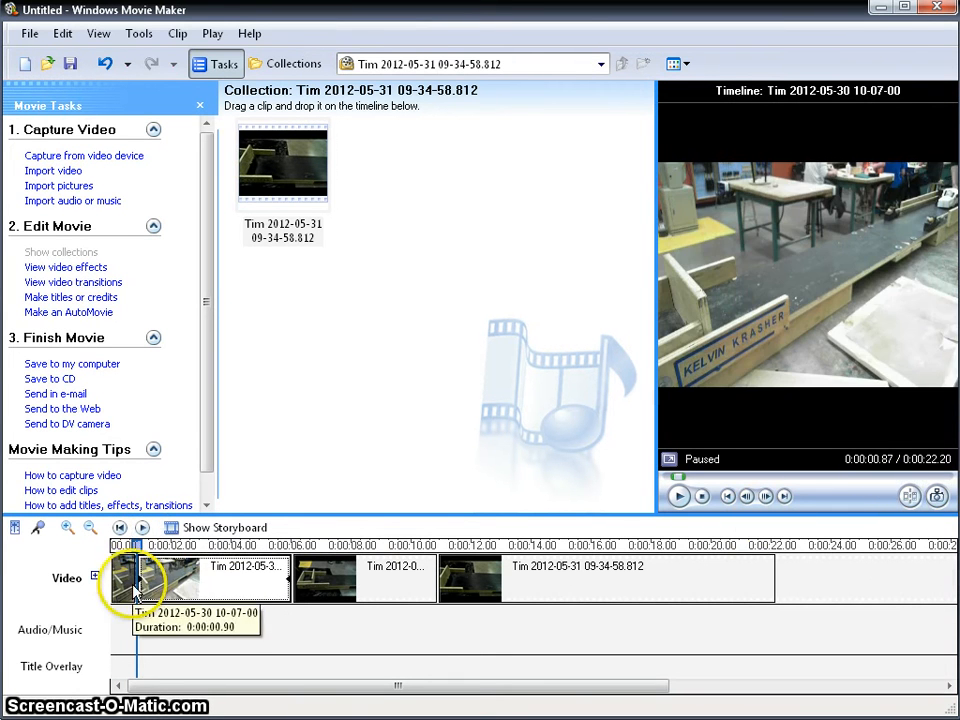
right_click(122, 575)
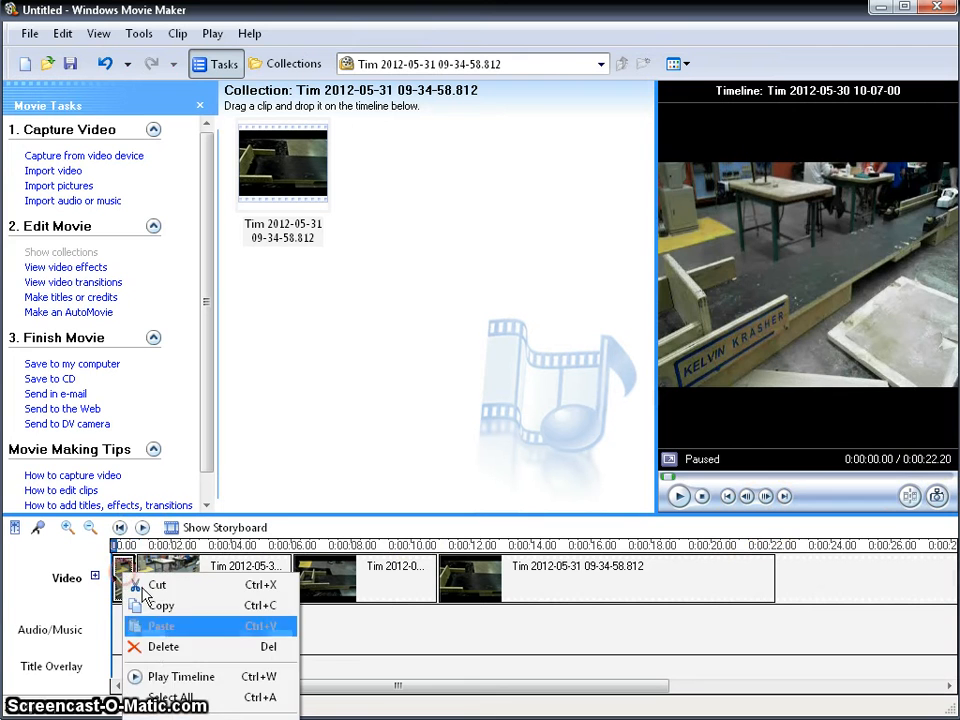
left_click(150, 645)
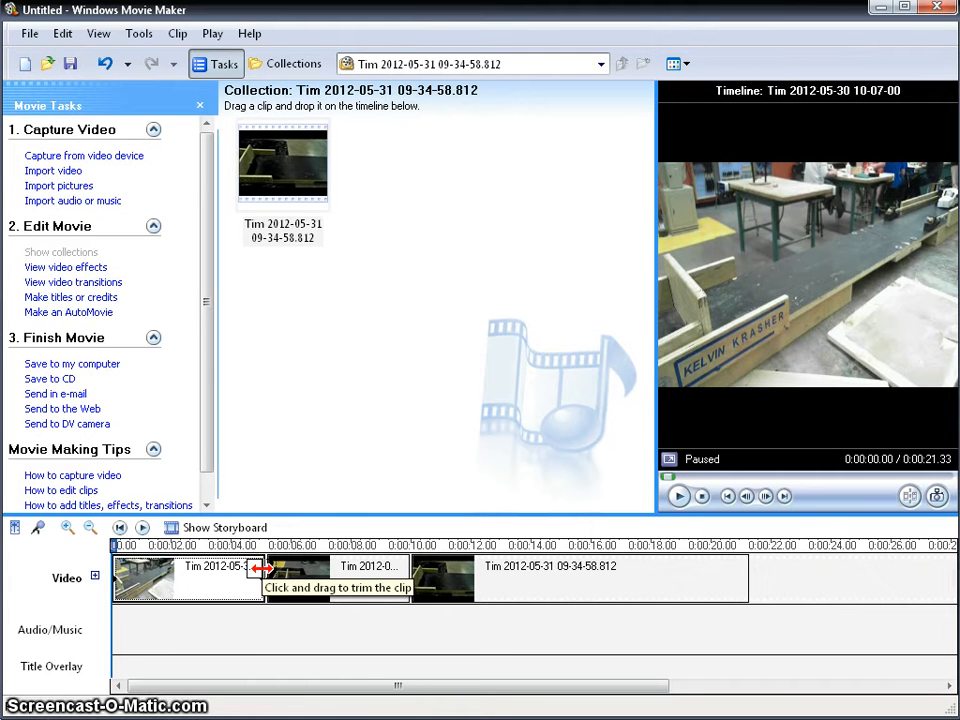
left_click(349, 568)
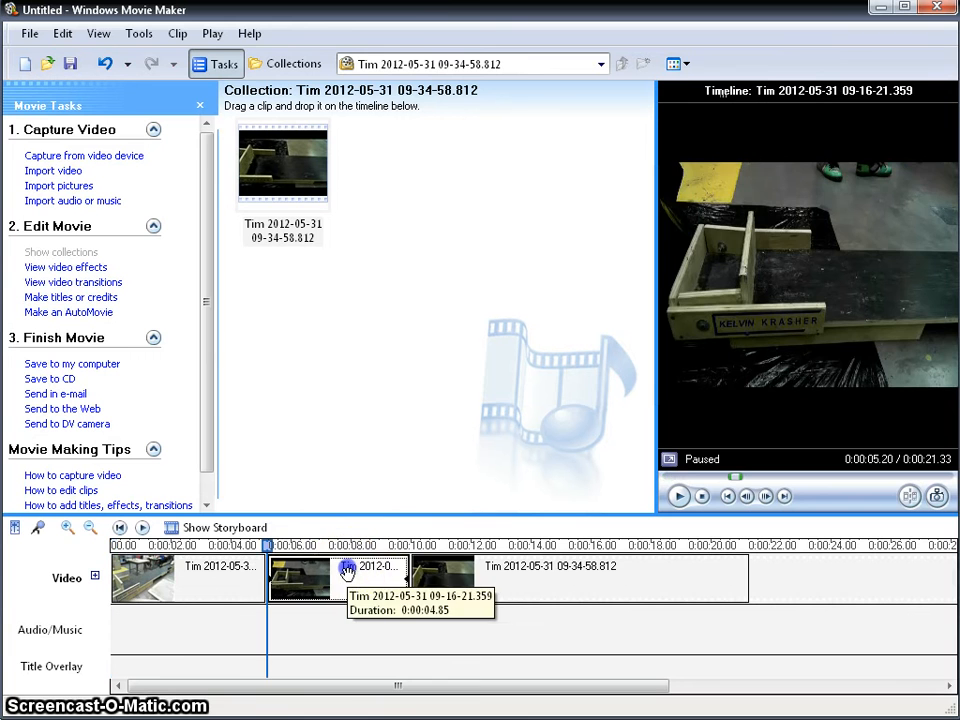
left_click(272, 576)
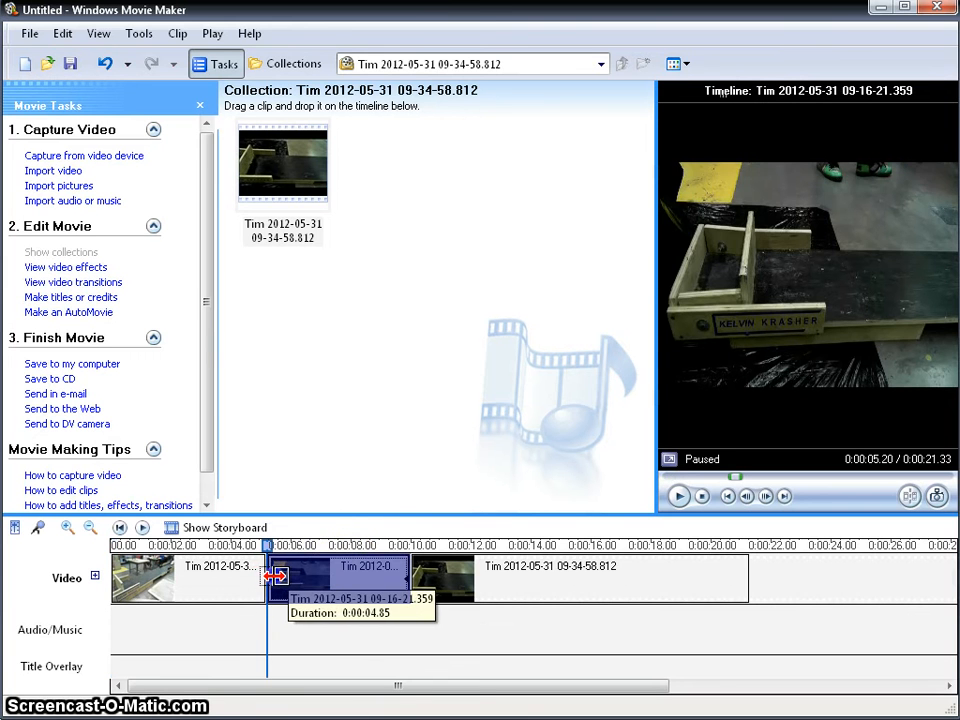
left_click_drag(278, 576, 290, 577)
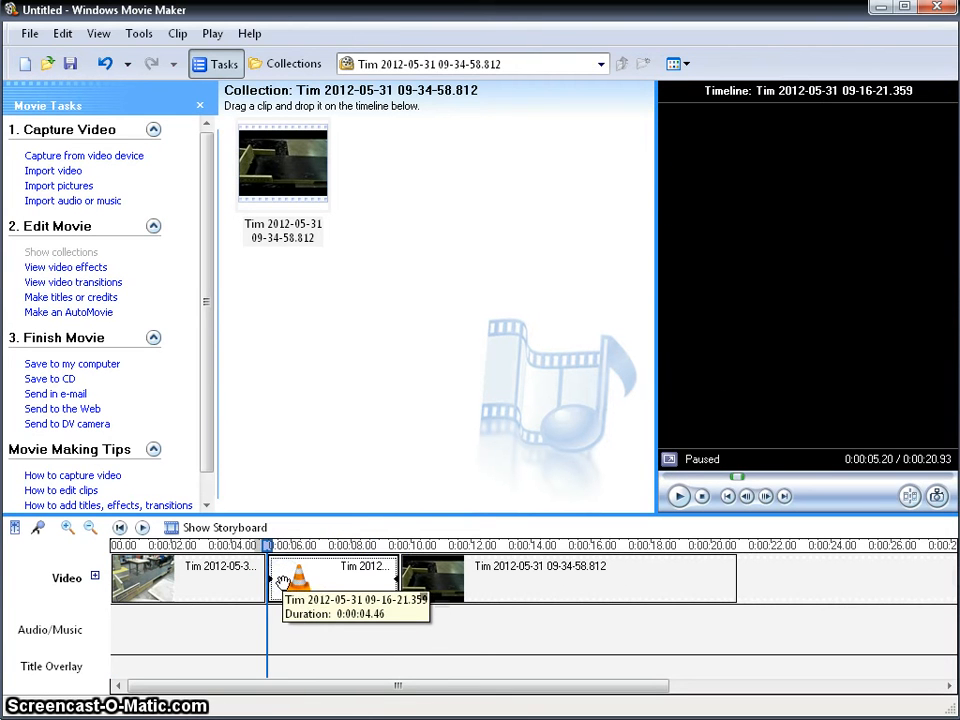
Split the first clip at about 2.62 seconds and delete the portion before the split
left_click(165, 575)
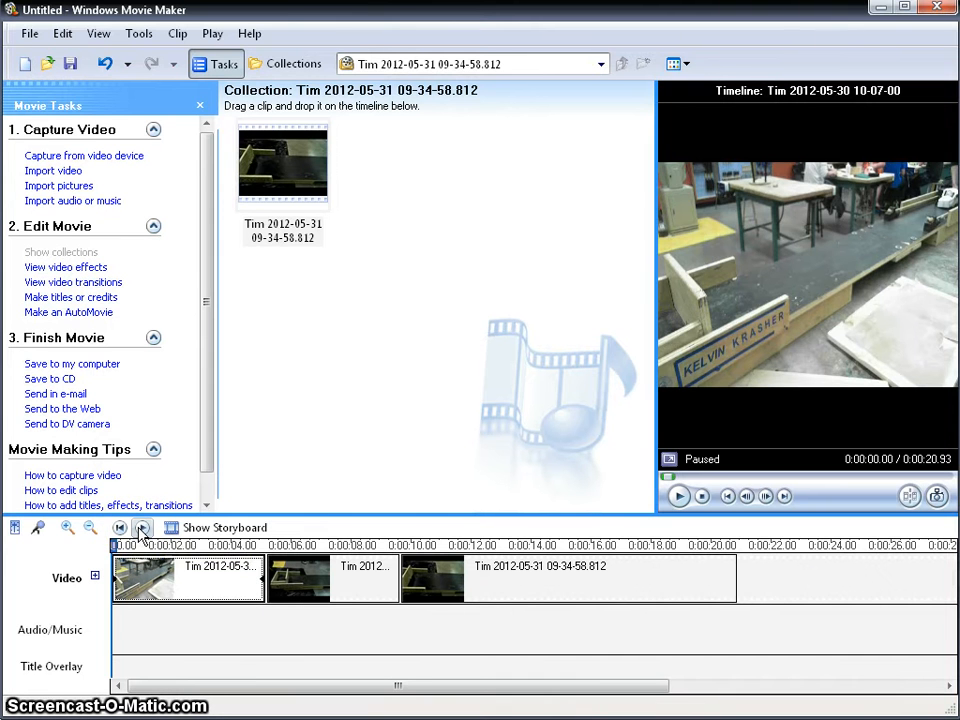
left_click(141, 528)
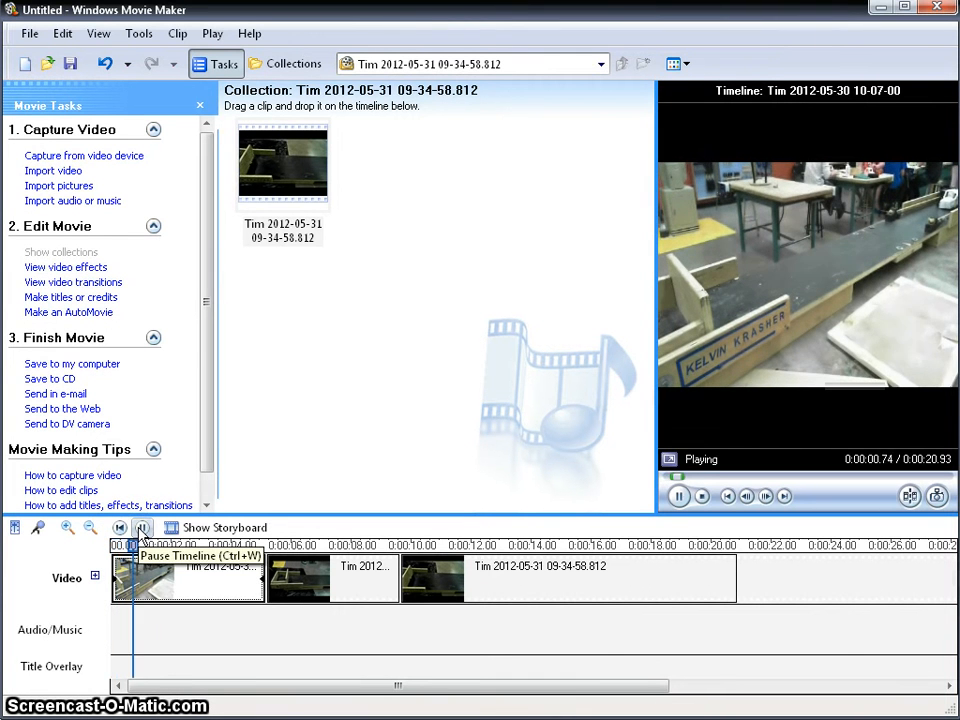
left_click(141, 528)
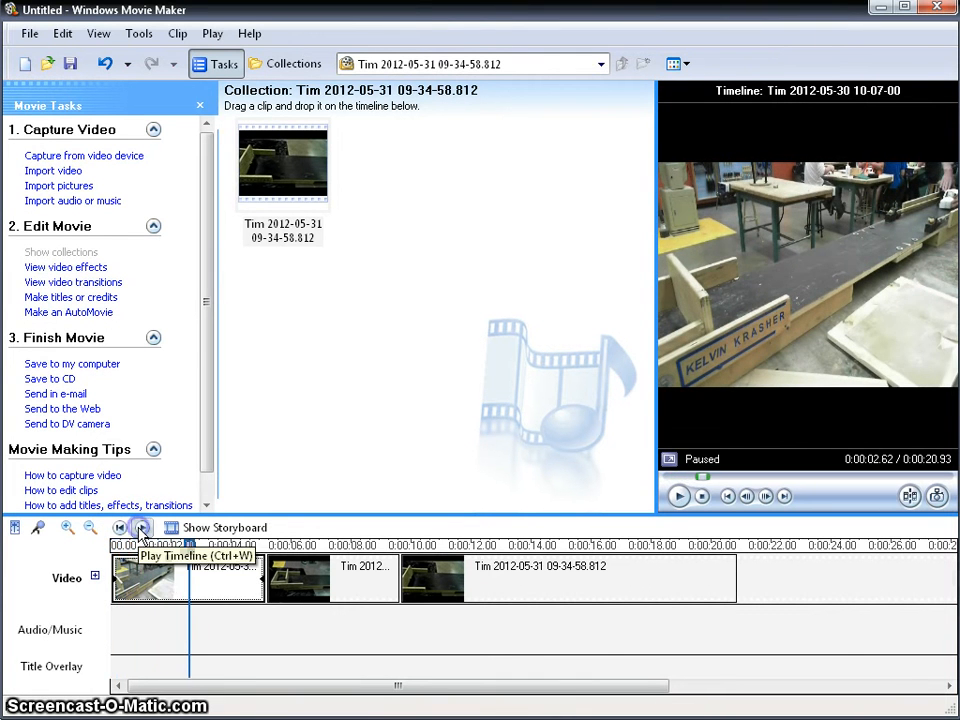
left_click(909, 496)
left_click(172, 575)
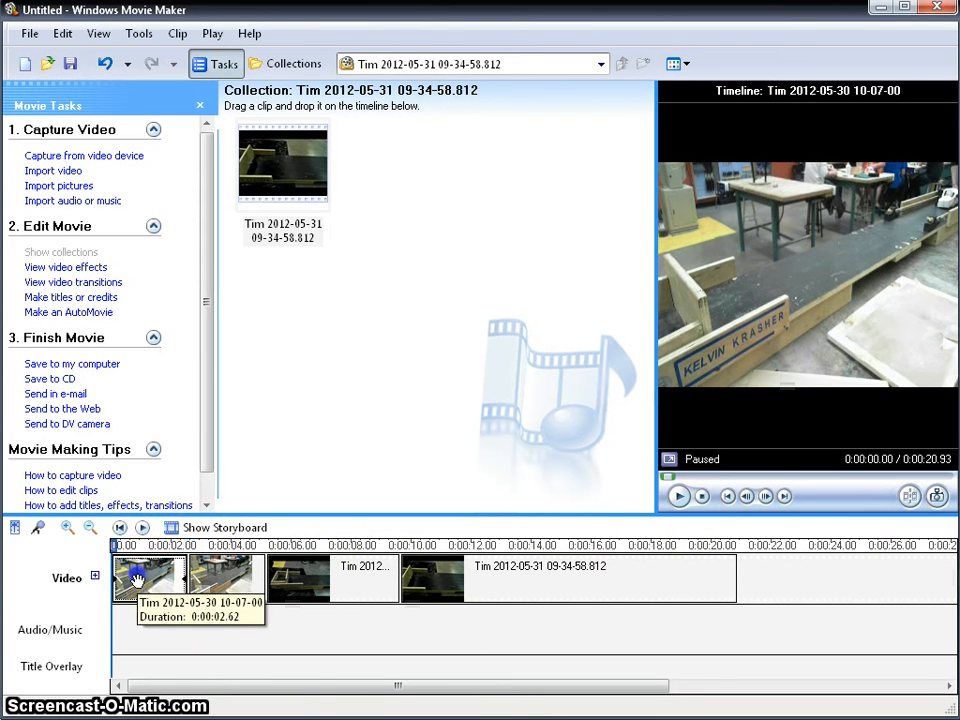
right_click(137, 578)
left_click(166, 648)
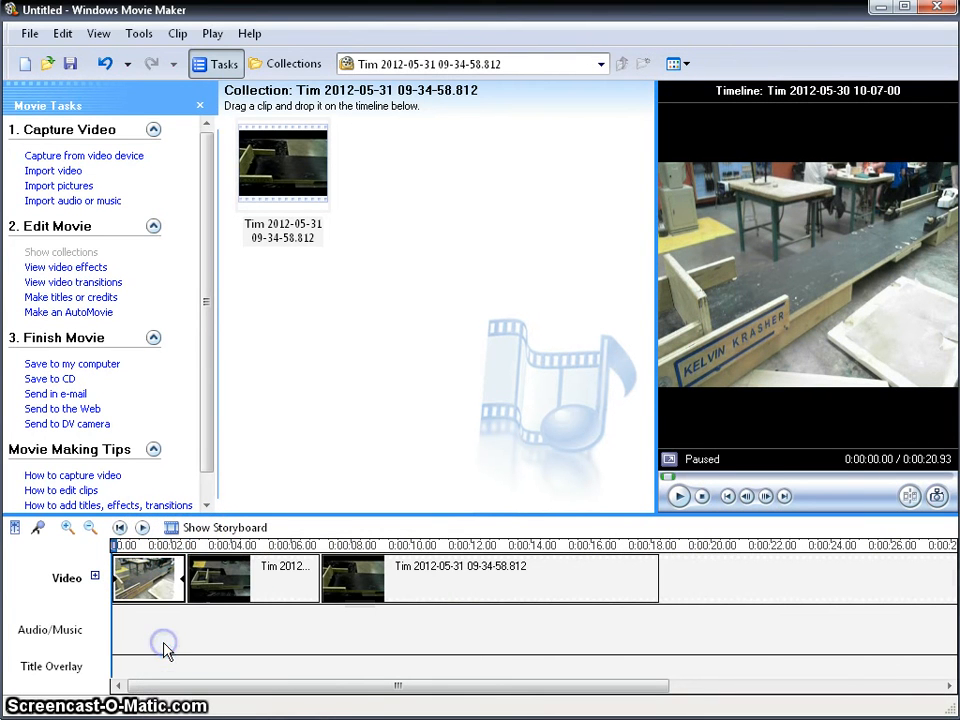
Preview the shortened first clip, copy it, and paste the duplicate so two copies sit side by side at the timeline's start
left_click(142, 528)
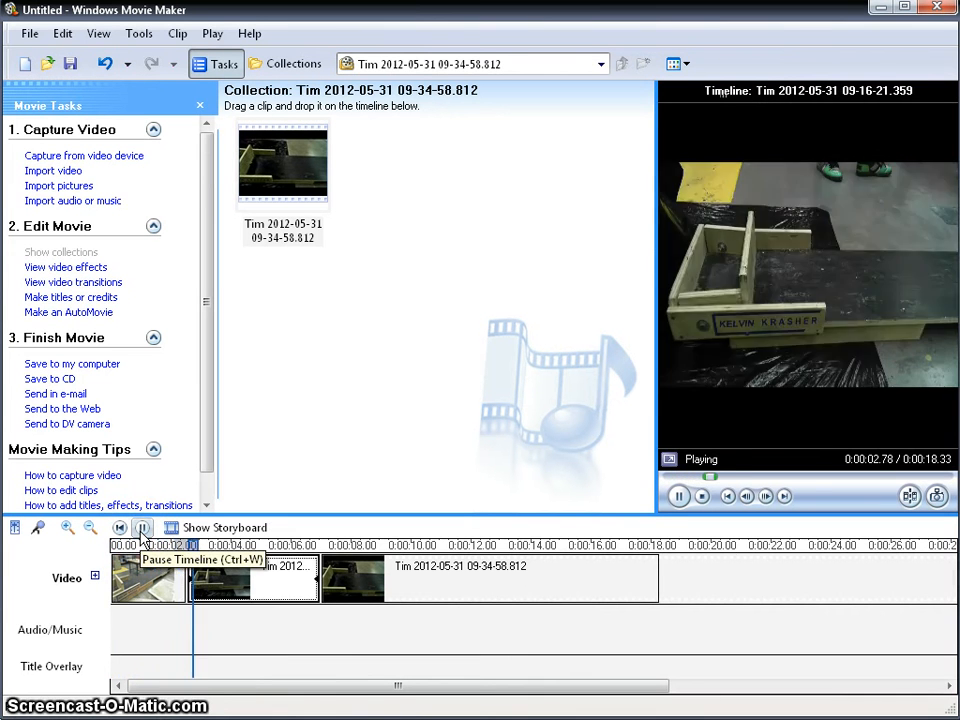
left_click(142, 528)
left_click(148, 580)
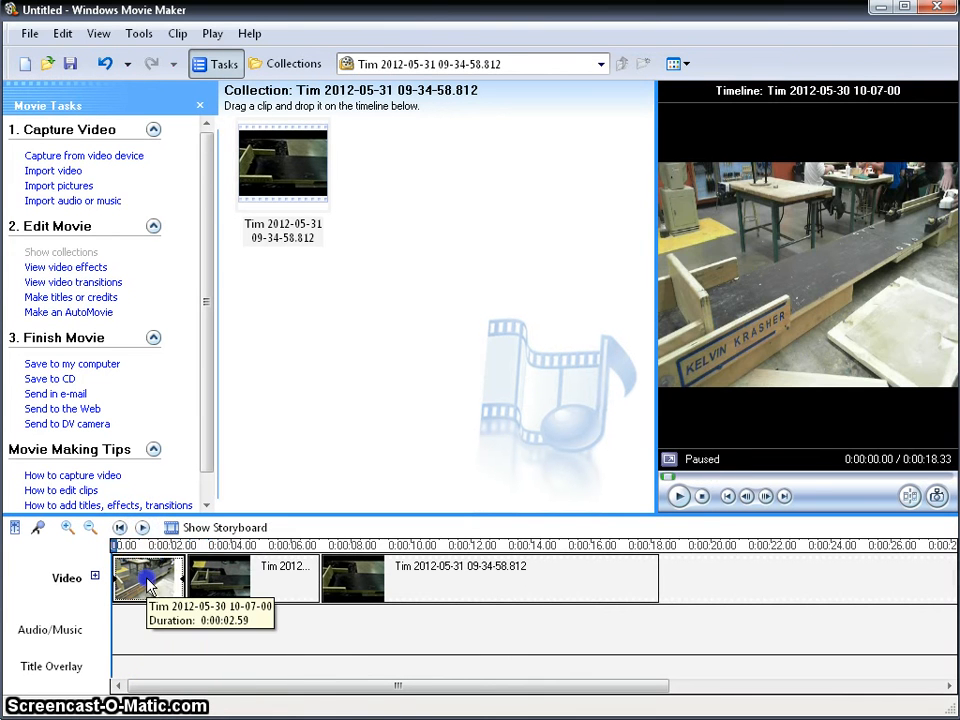
right_click(146, 582)
left_click(184, 610)
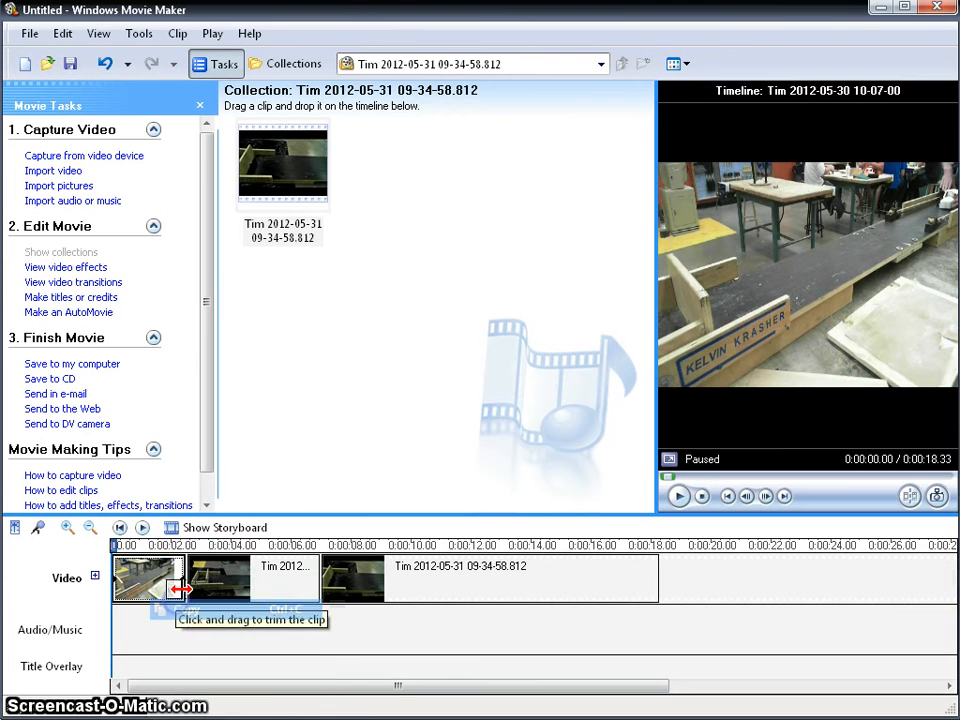
left_click(165, 580)
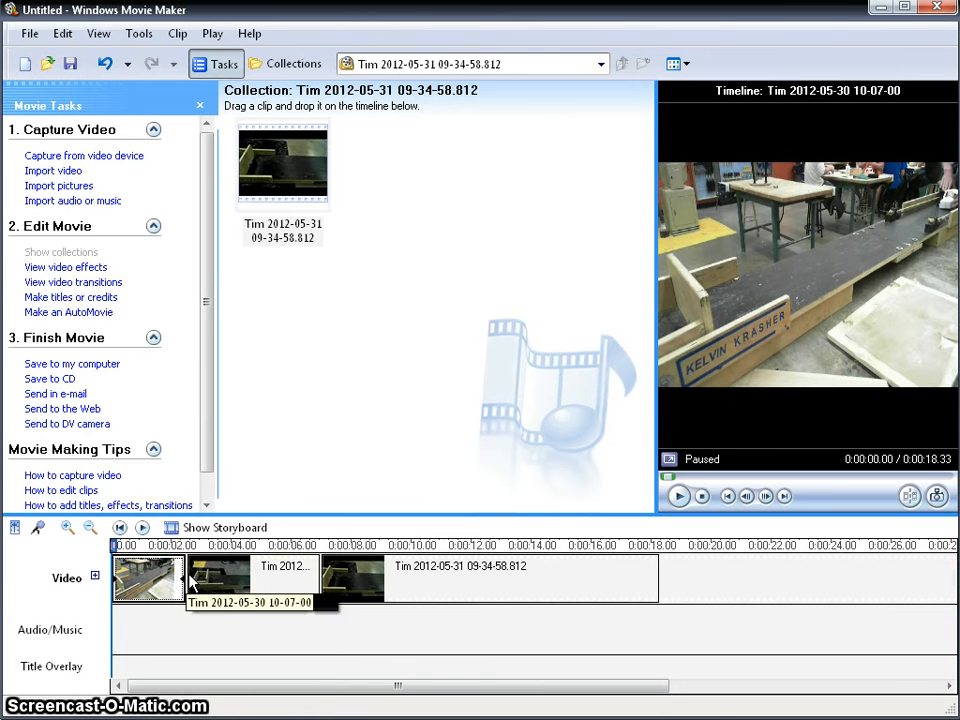
left_click(677, 569)
left_click(685, 578)
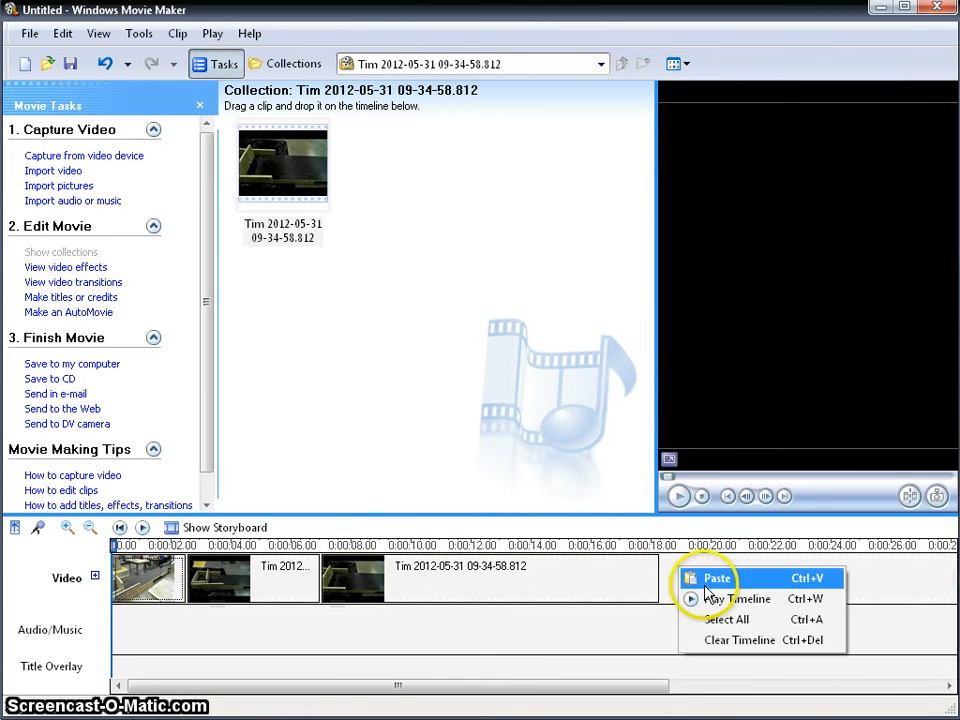
Apply the Slow Down, Half video effect four times to the second copy of the 2012-05-30 clip
left_click(215, 579)
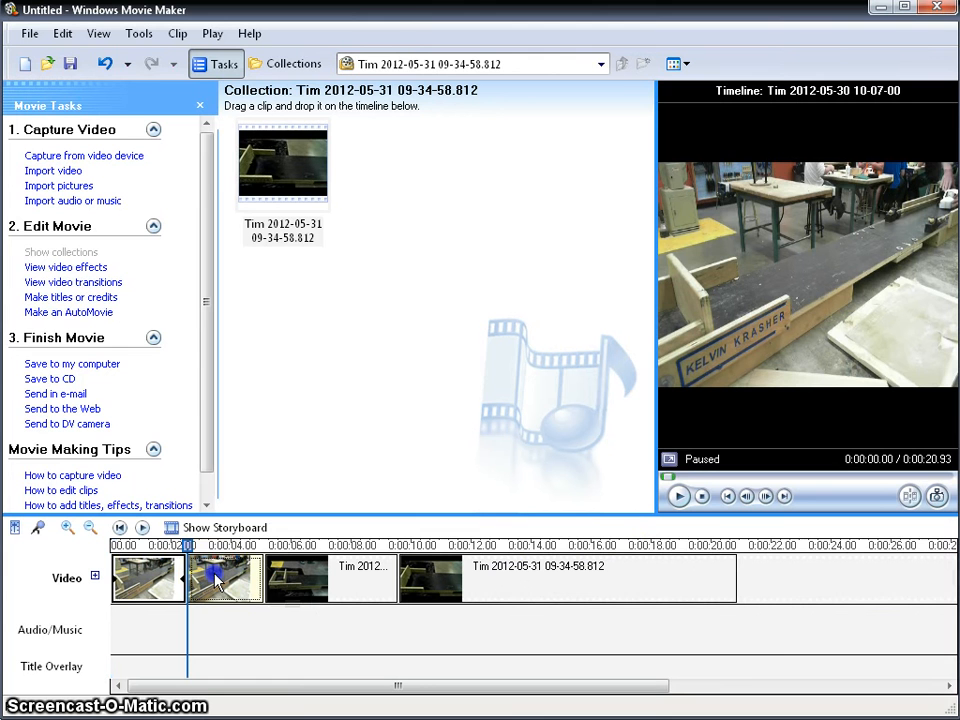
left_click(92, 269)
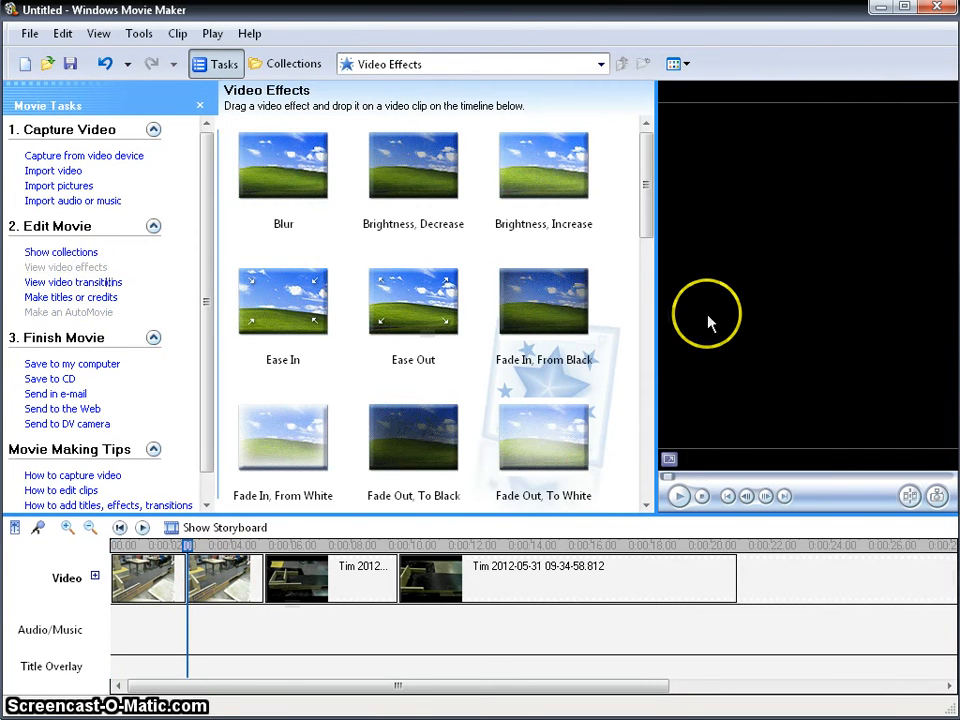
left_click_drag(646, 238, 648, 490)
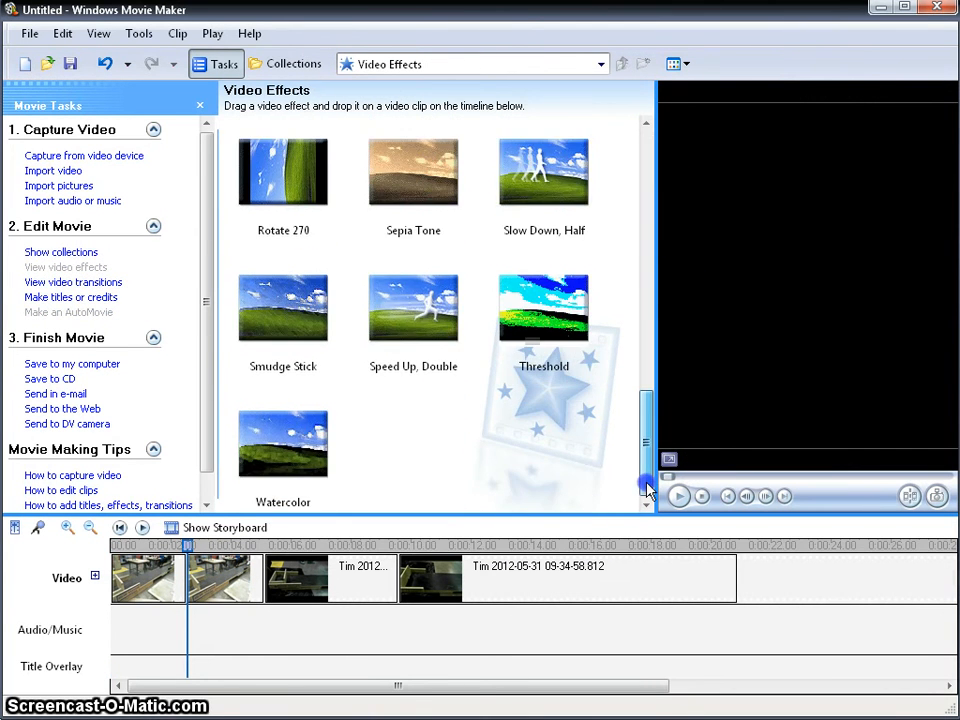
left_click_drag(543, 185, 230, 604)
left_click_drag(533, 245, 282, 583)
left_click_drag(527, 180, 300, 566)
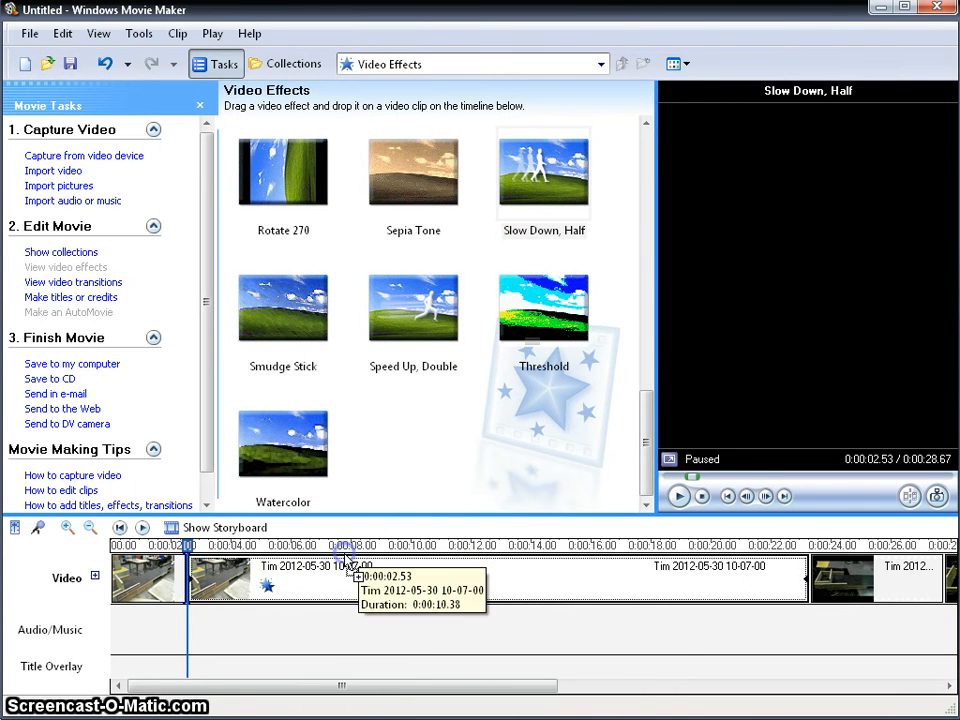
left_click_drag(538, 200, 456, 570)
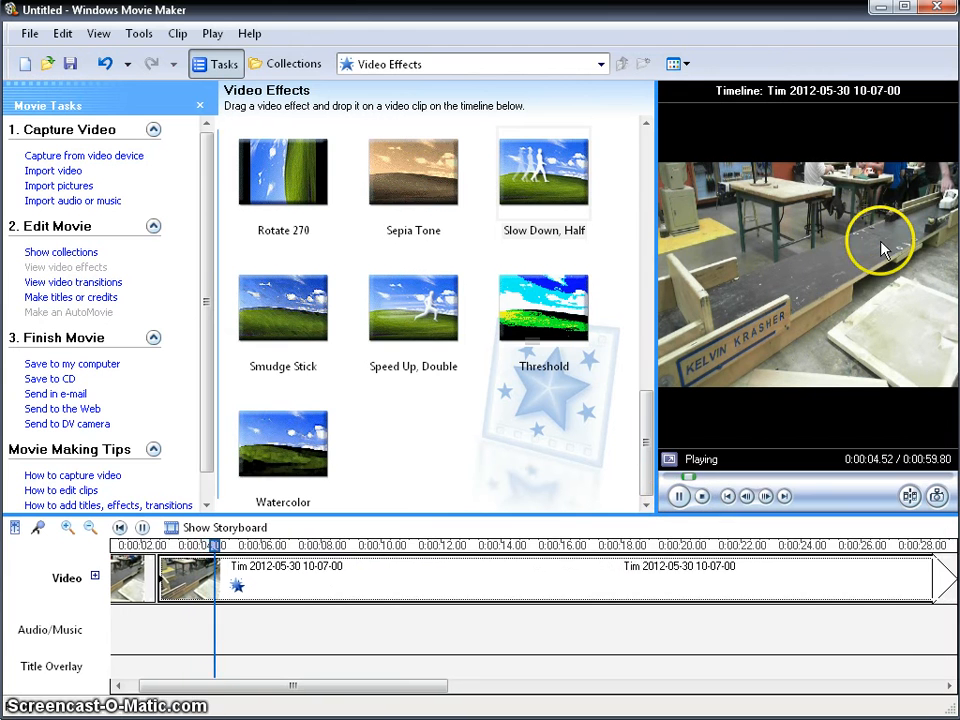
Stop playback, select the first clip, and start a title at the beginning of the movie reading "Example Krasher Kart Test"
left_click(678, 496)
left_click_drag(411, 684, 268, 684)
left_click(154, 596)
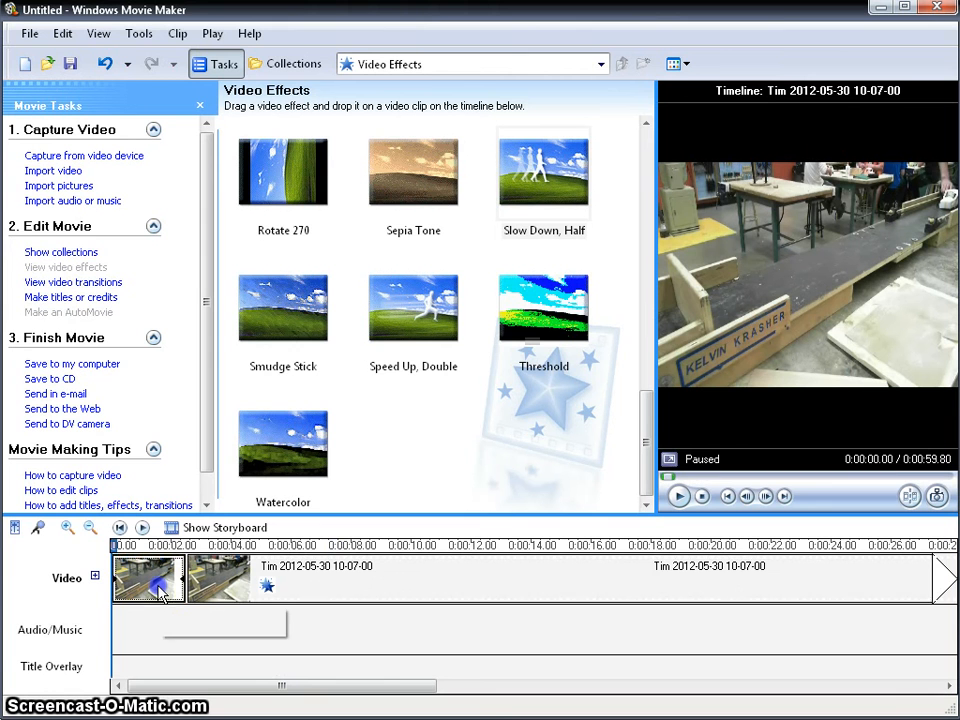
left_click(88, 254)
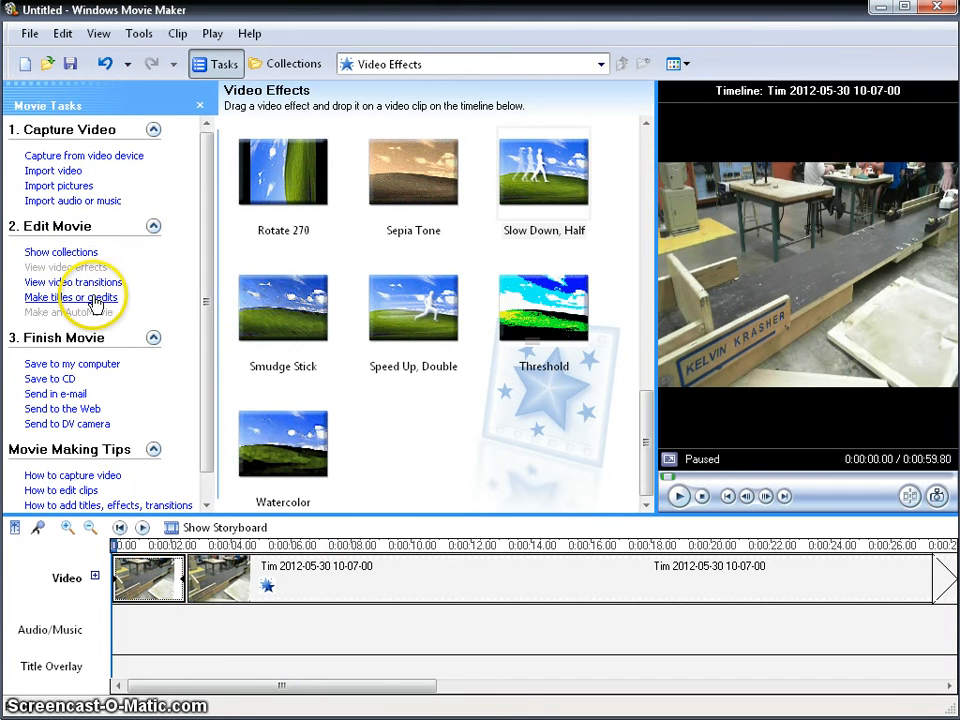
left_click(91, 299)
left_click(99, 160)
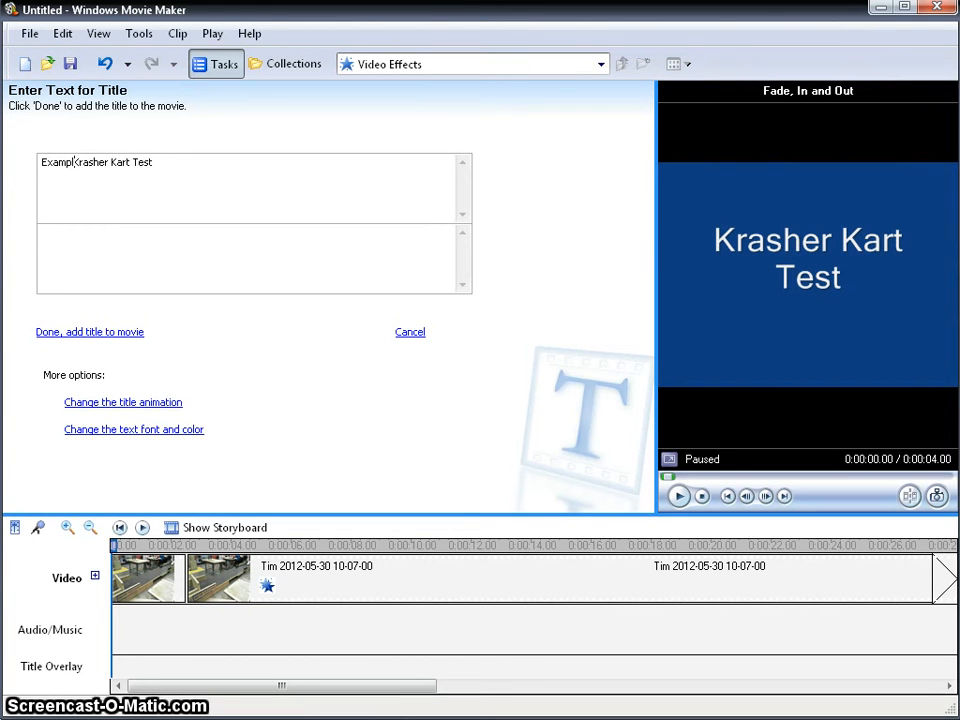
left_click(128, 345)
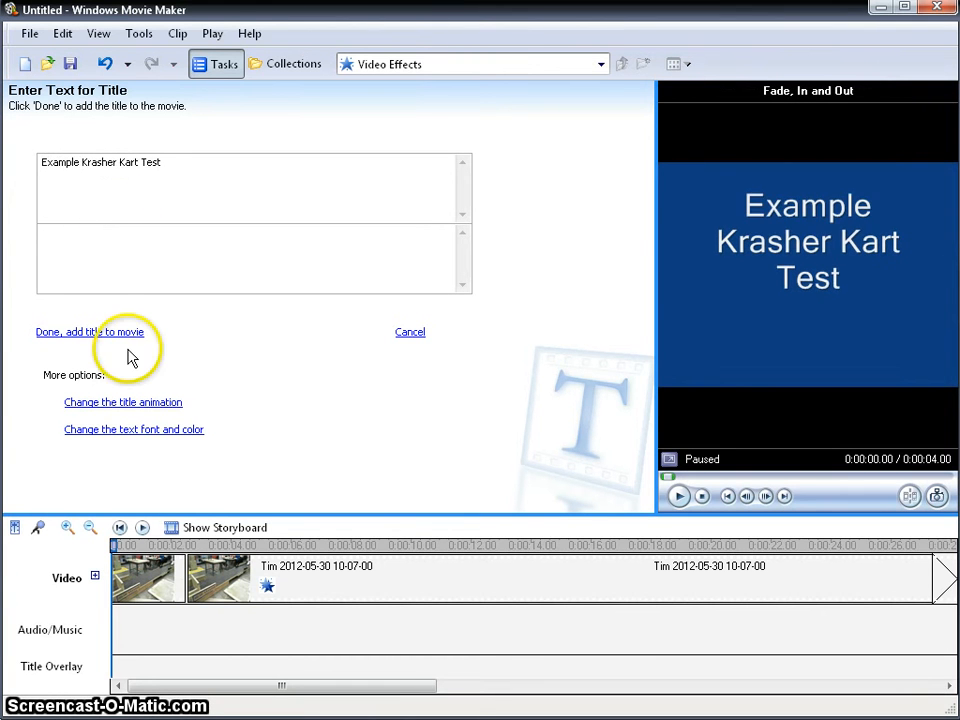
Try the Scroll, Inverted and Scroll, Banner title animations and settle on the Wow! jagged shape outline
left_click(145, 404)
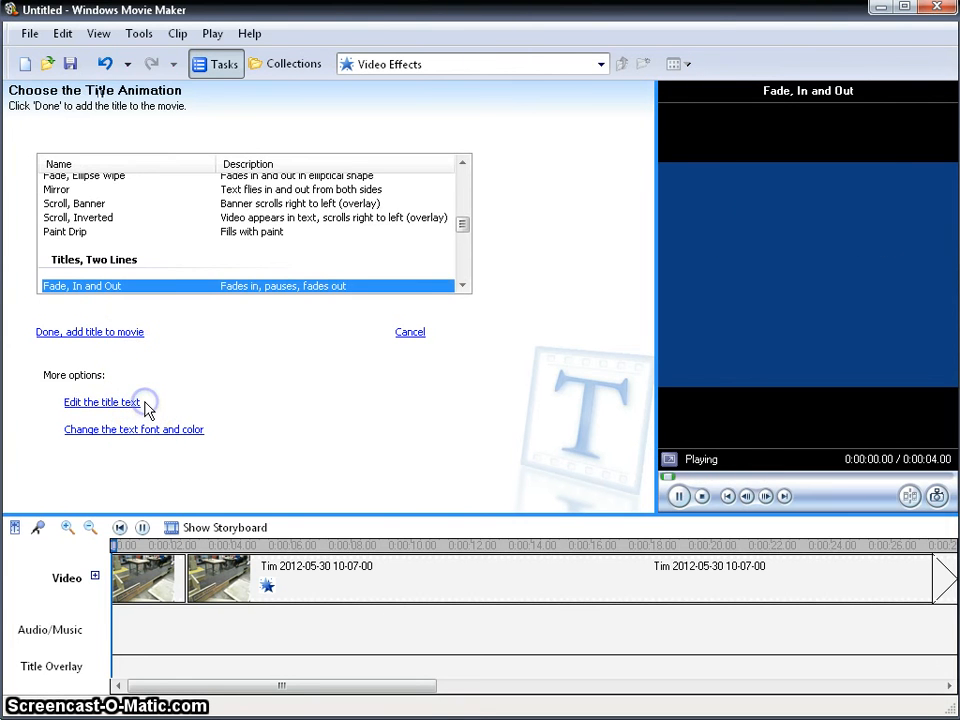
left_click(397, 219)
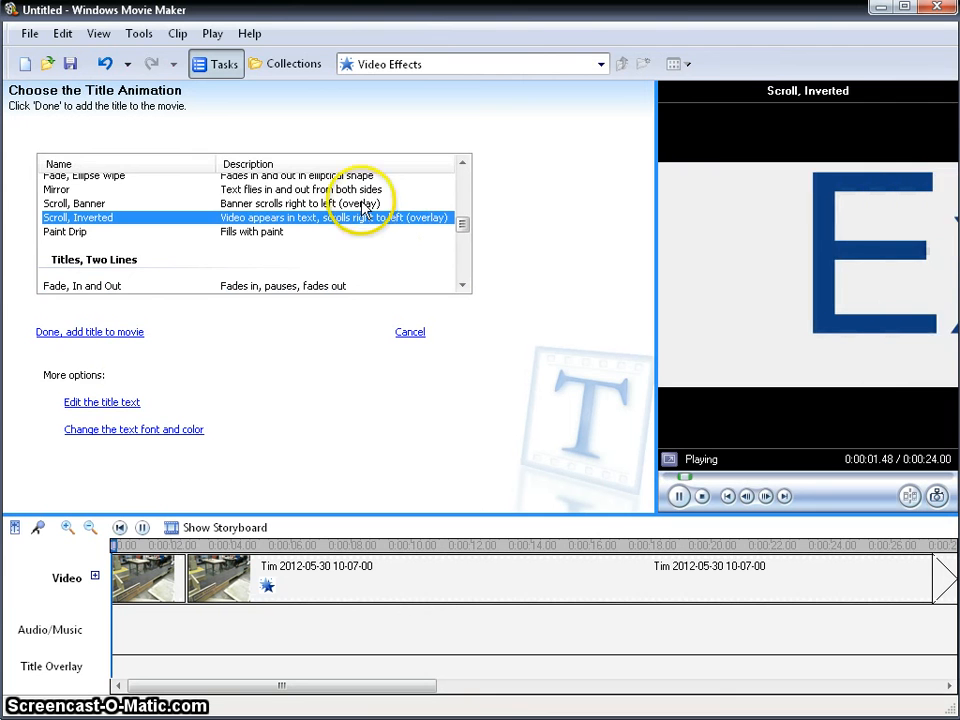
left_click(363, 205)
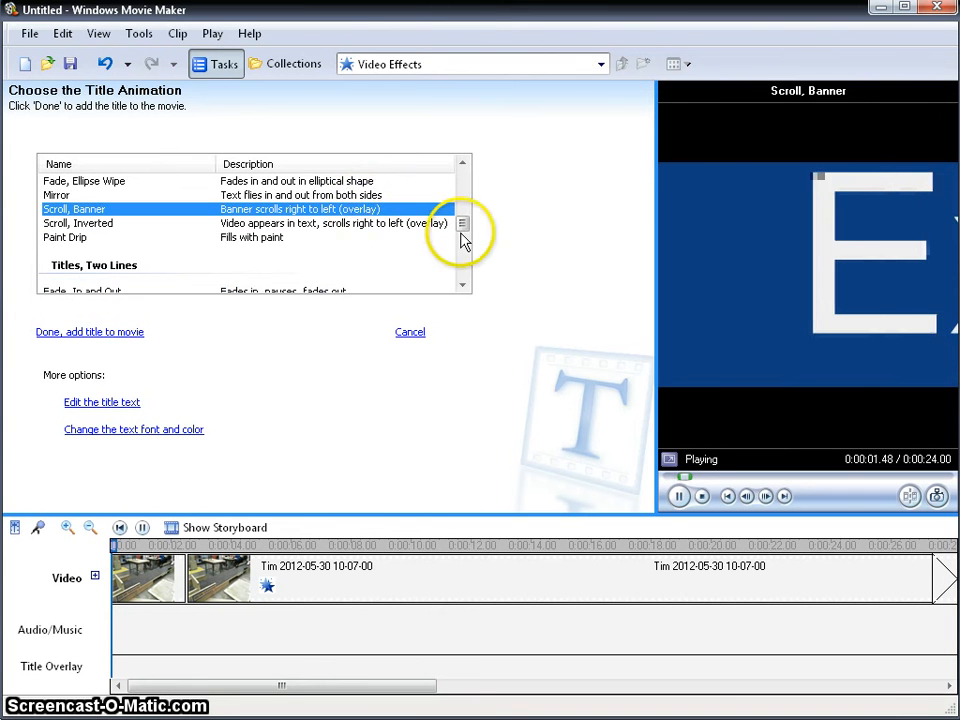
left_click_drag(461, 221, 457, 206)
left_click(333, 268)
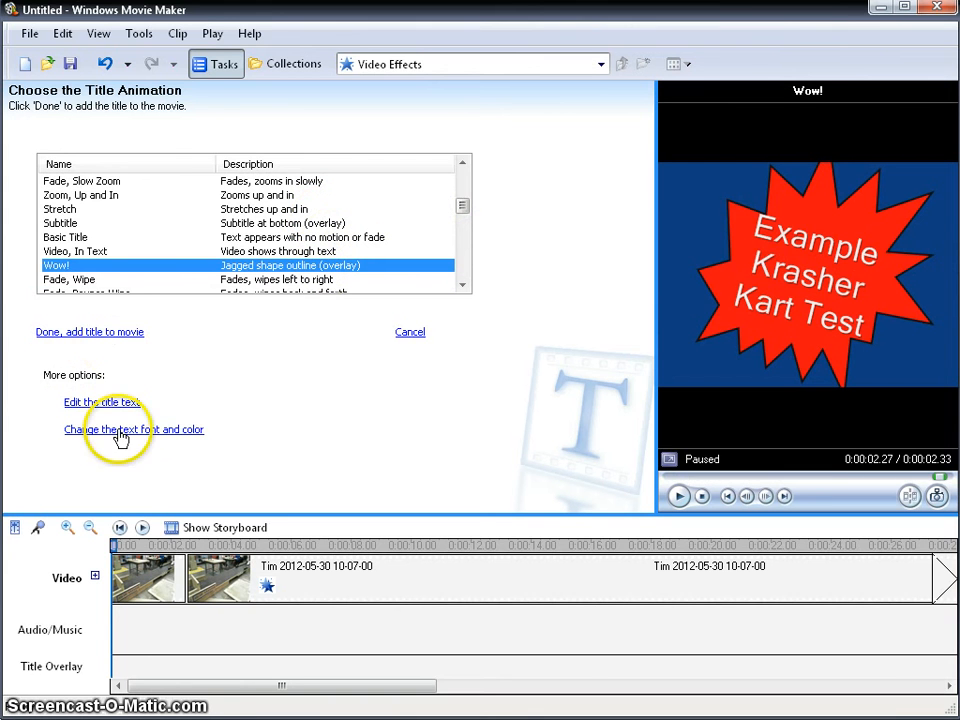
Set the title's jagged shape colour to white and its text colour to blue
left_click(68, 432)
left_click(68, 237)
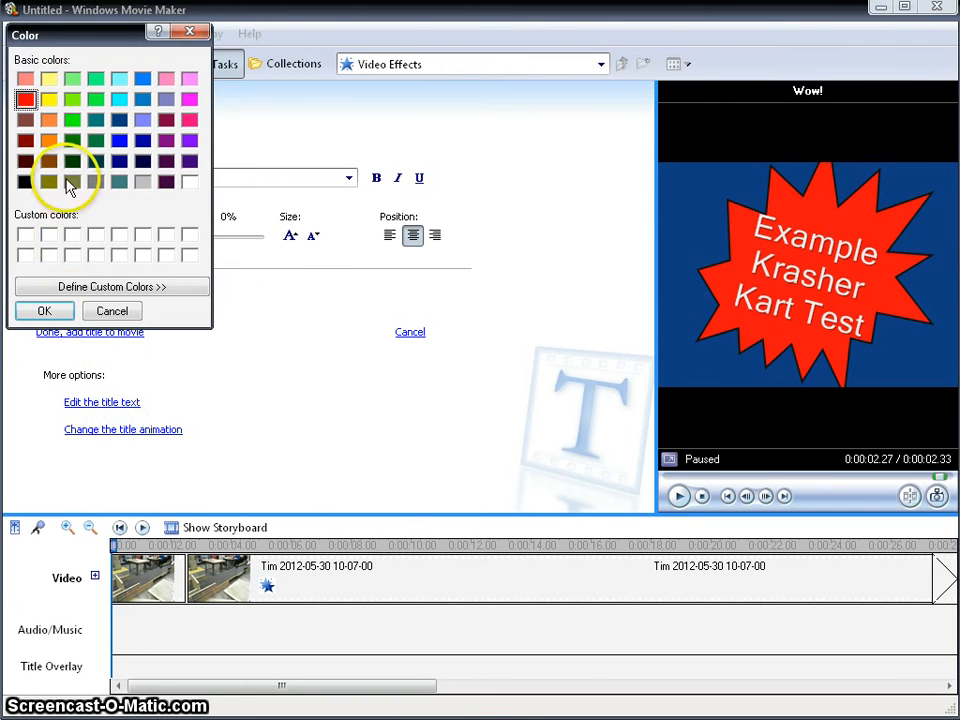
left_click(190, 182)
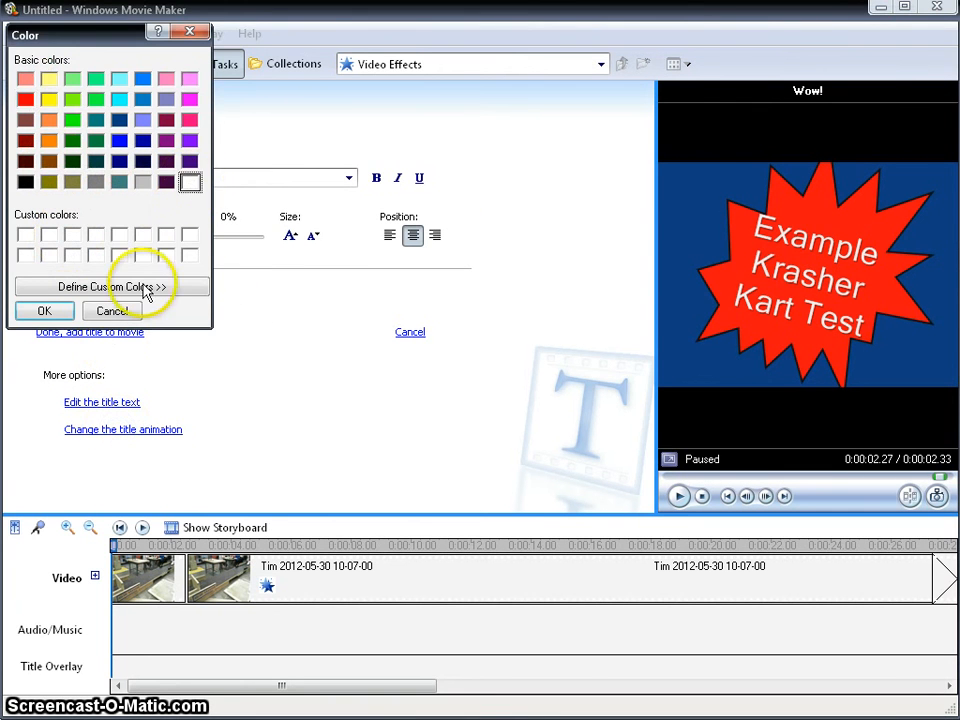
left_click(60, 316)
left_click(43, 240)
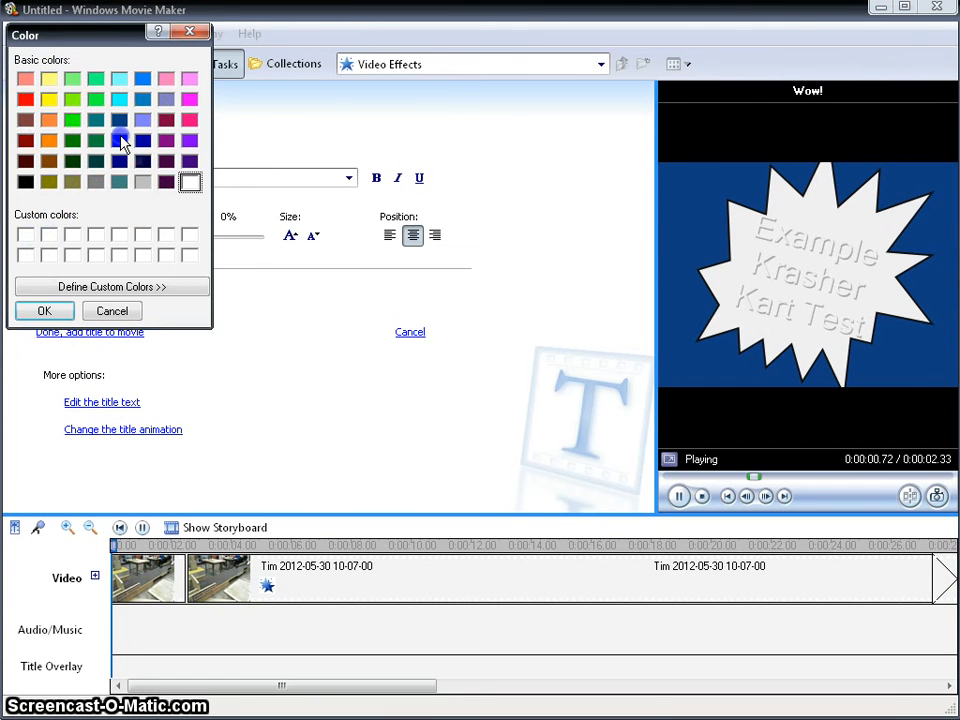
left_click(59, 314)
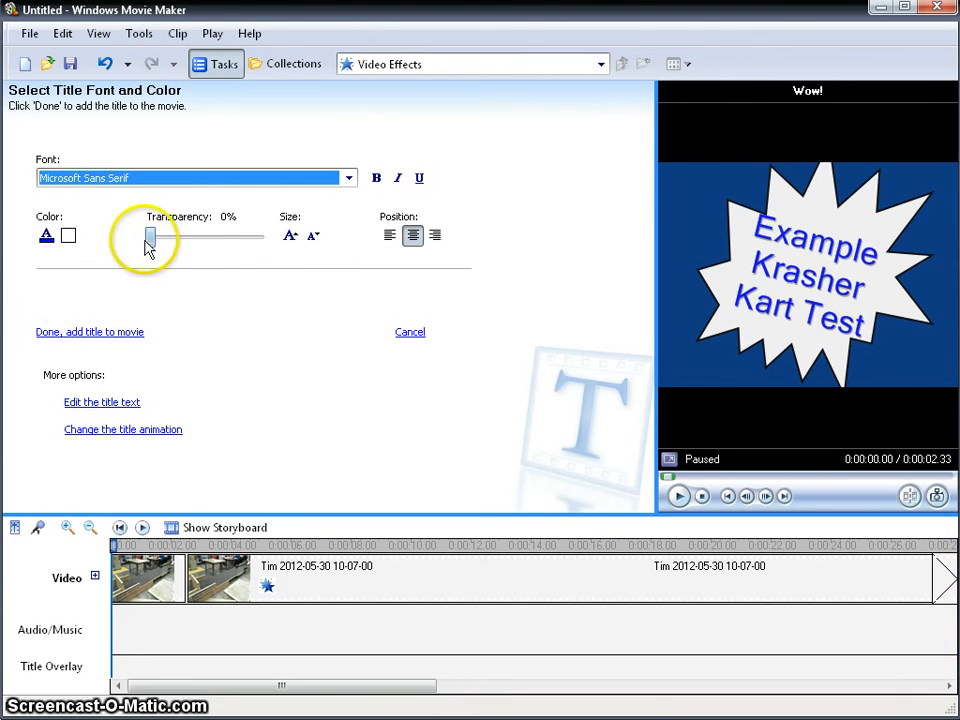
Try the Modern No. 20 font for the title and settle on Chiller
left_click(349, 178)
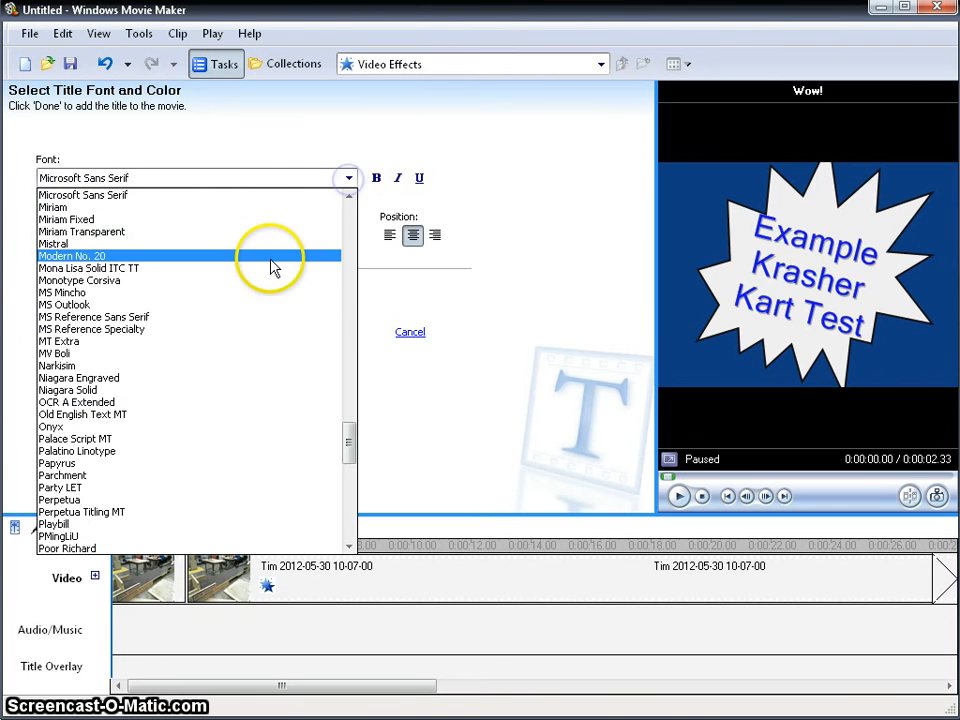
left_click(272, 259)
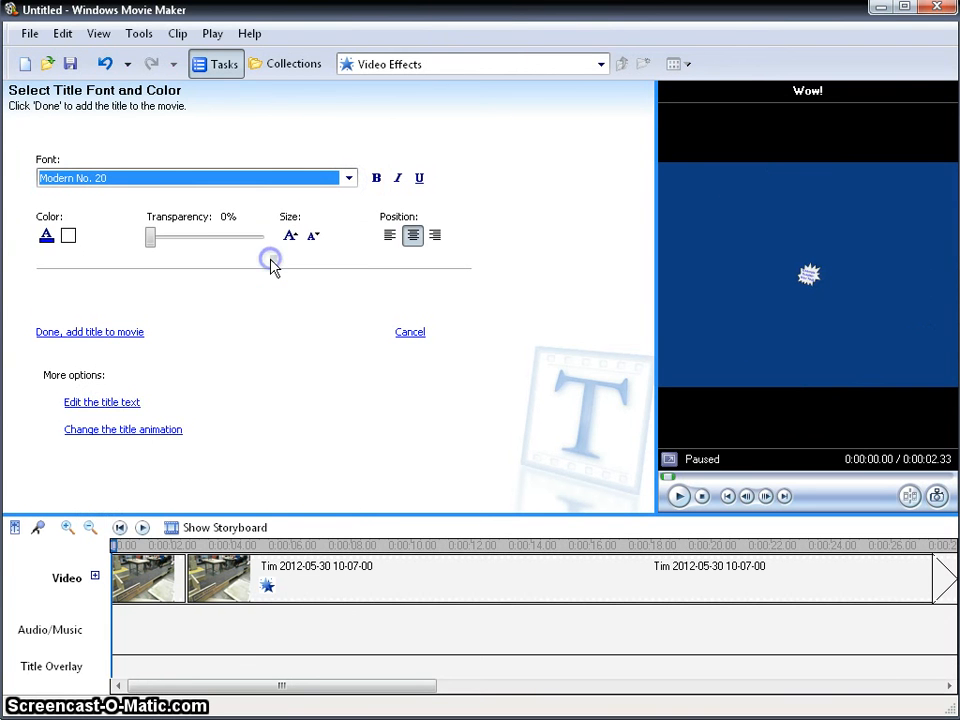
left_click(351, 181)
left_click_drag(349, 443, 343, 284)
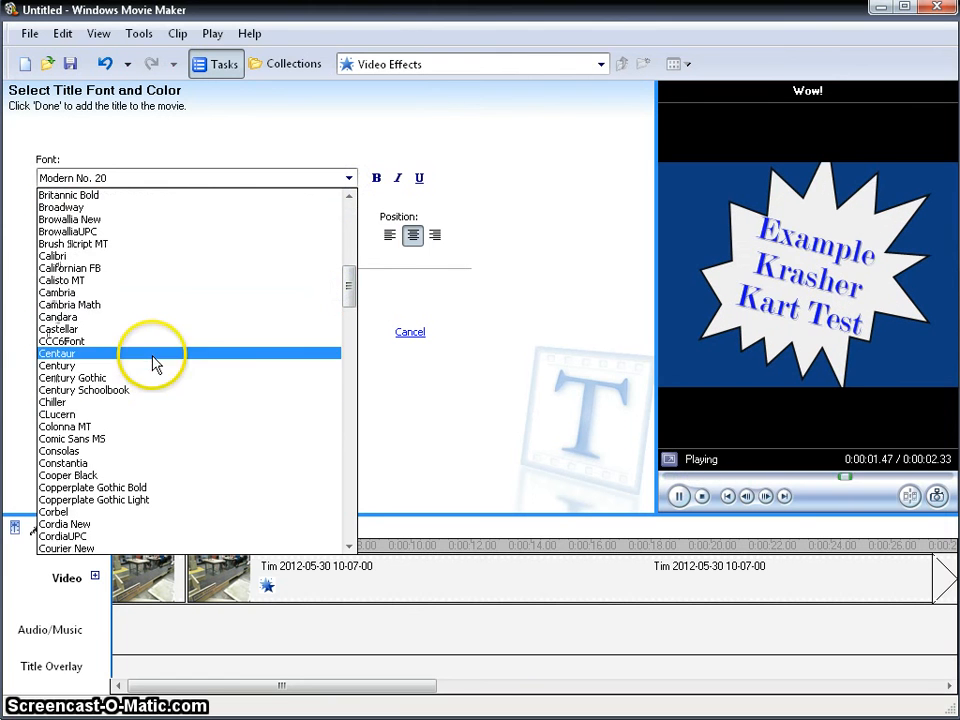
left_click(153, 403)
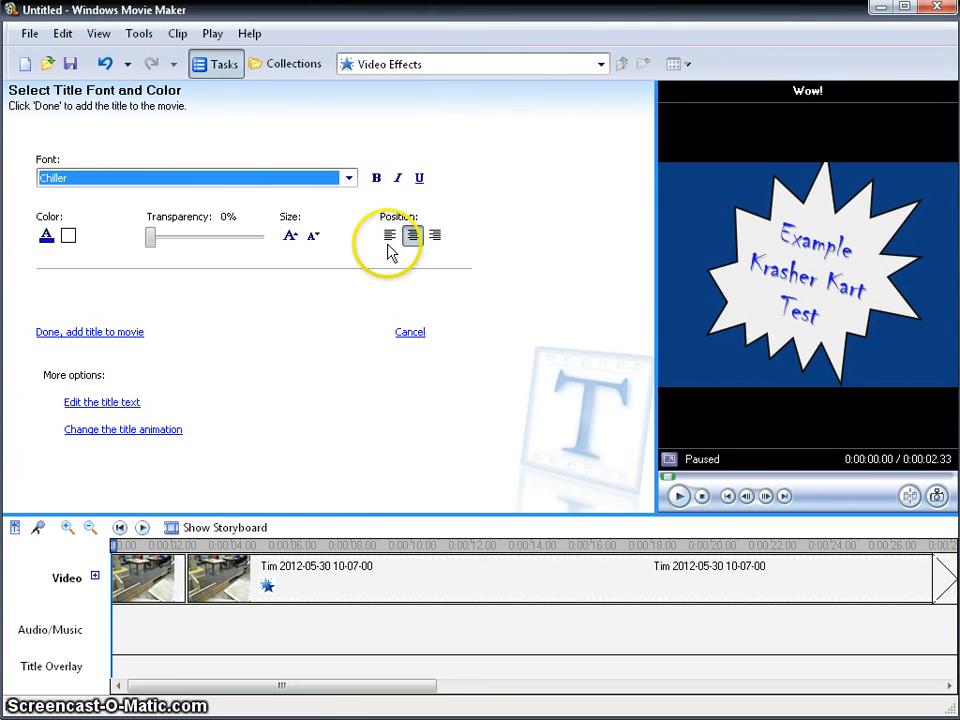
Increase the title's text size, make it bold, and add the finished title to the movie
left_click(290, 236)
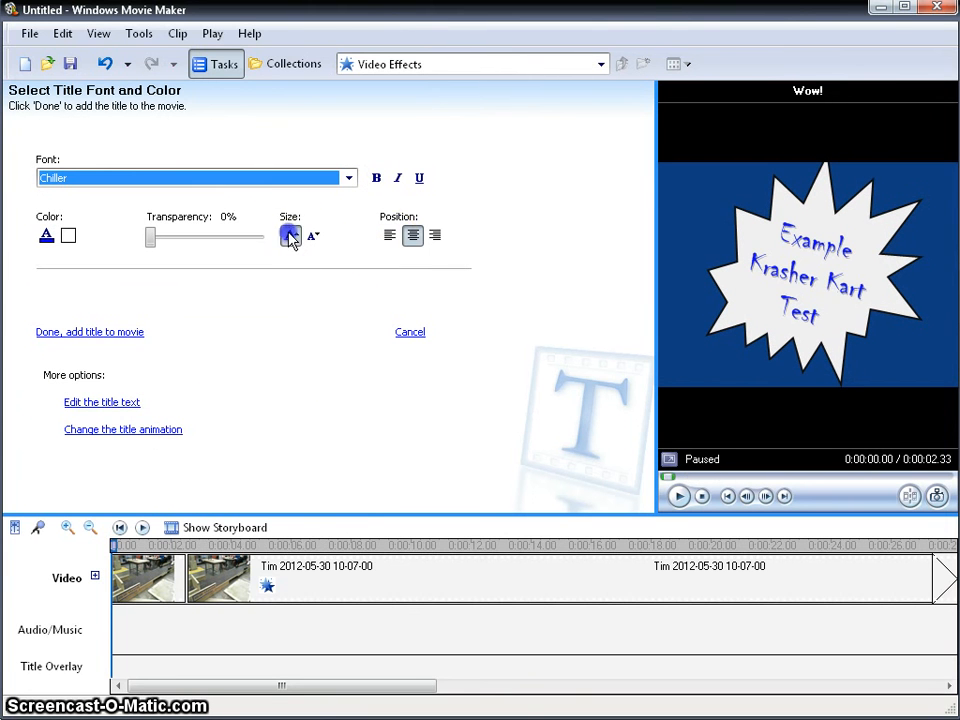
left_click(377, 177)
left_click(124, 334)
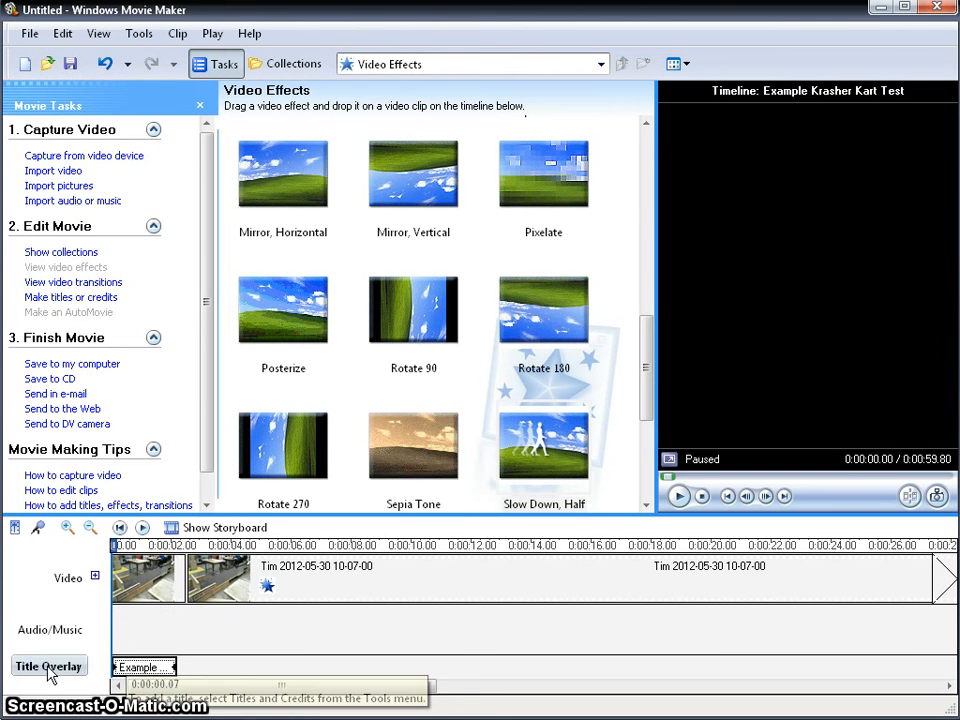
Preview the new title on the timeline and shorten its overlay to end at about 1.13 seconds
left_click(143, 528)
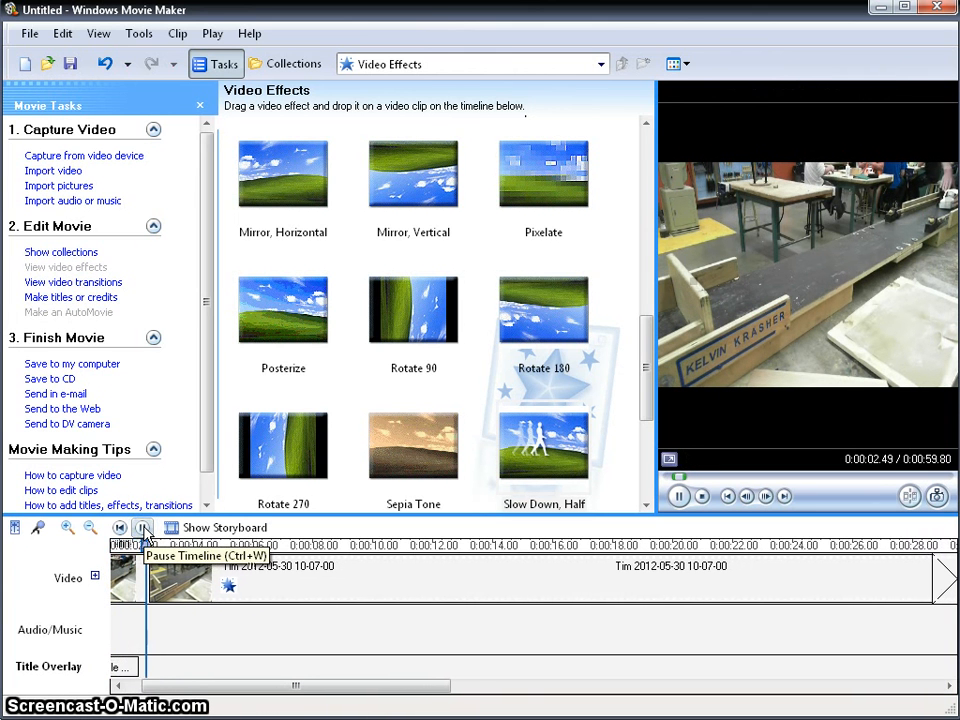
left_click(143, 529)
mouse_move(150, 690)
left_mouse_down()
mouse_move(133, 677)
mouse_move(152, 672)
left_mouse_up()
left_click(131, 667)
left_click_drag(173, 677, 145, 664)
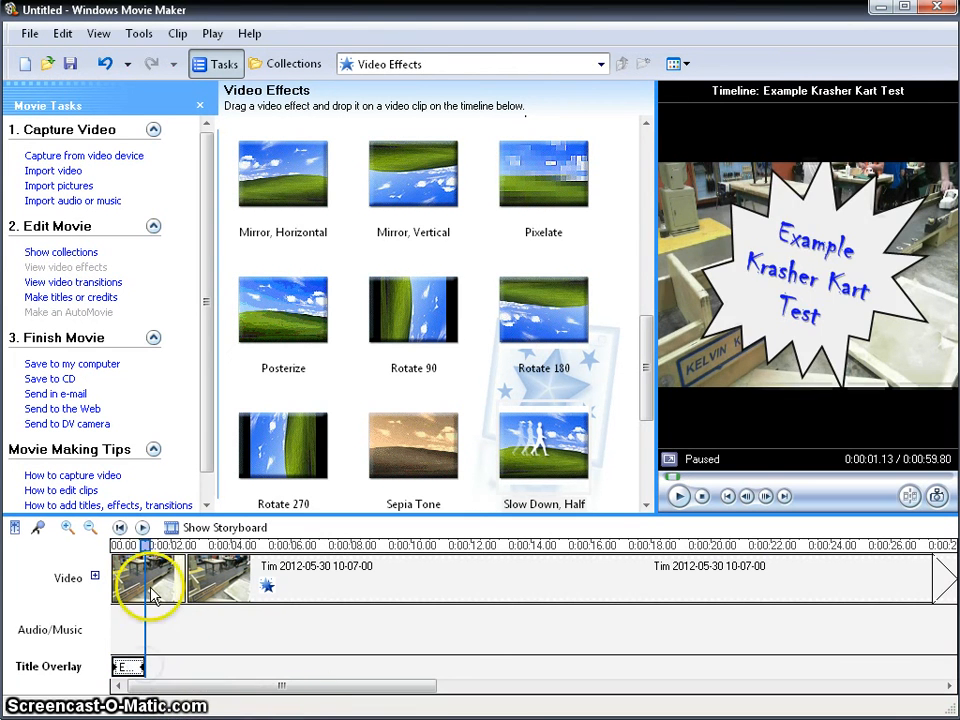
Play the timeline from the beginning to check the shortened title, and return to the start
left_click(118, 528)
left_click(142, 528)
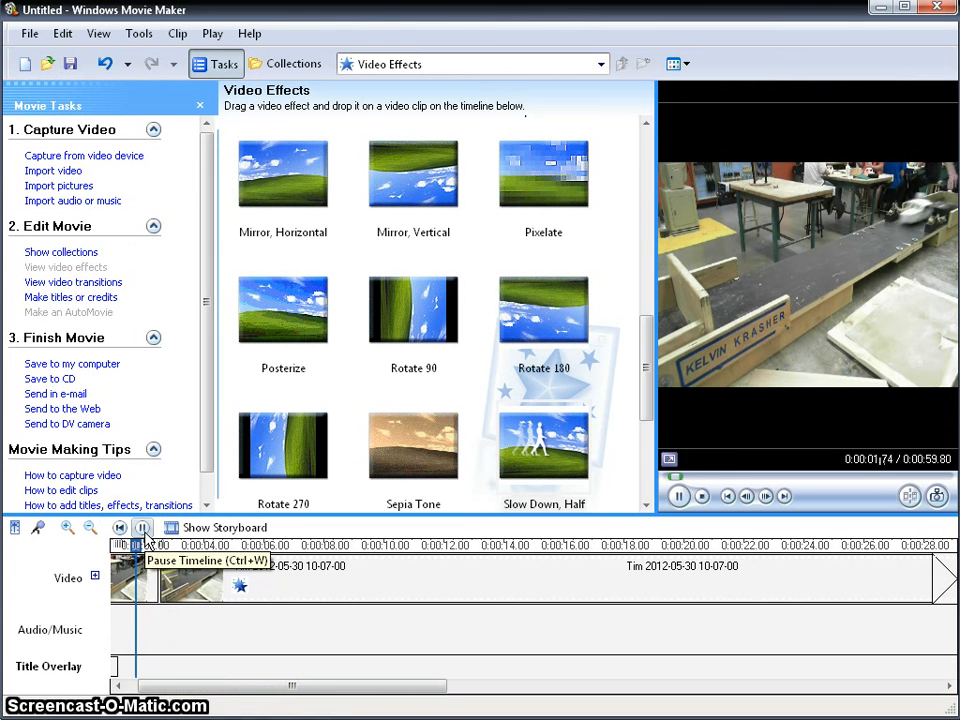
left_click(142, 528)
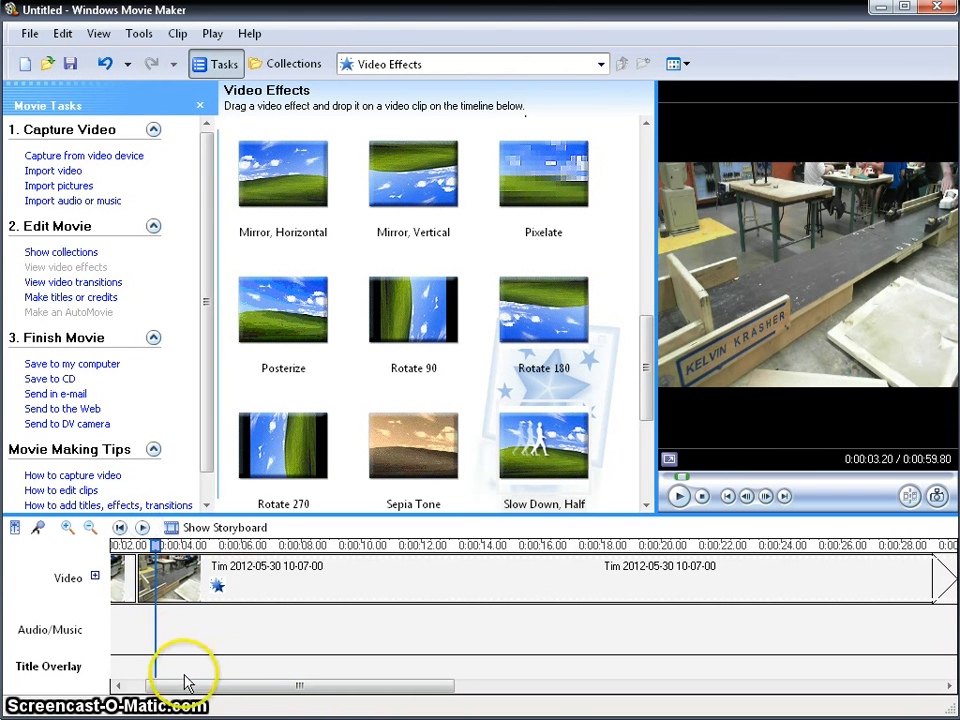
left_click_drag(185, 683, 150, 684)
Add a "Slow Motion" title on the slowed-down second clip and preview it
left_click(133, 667)
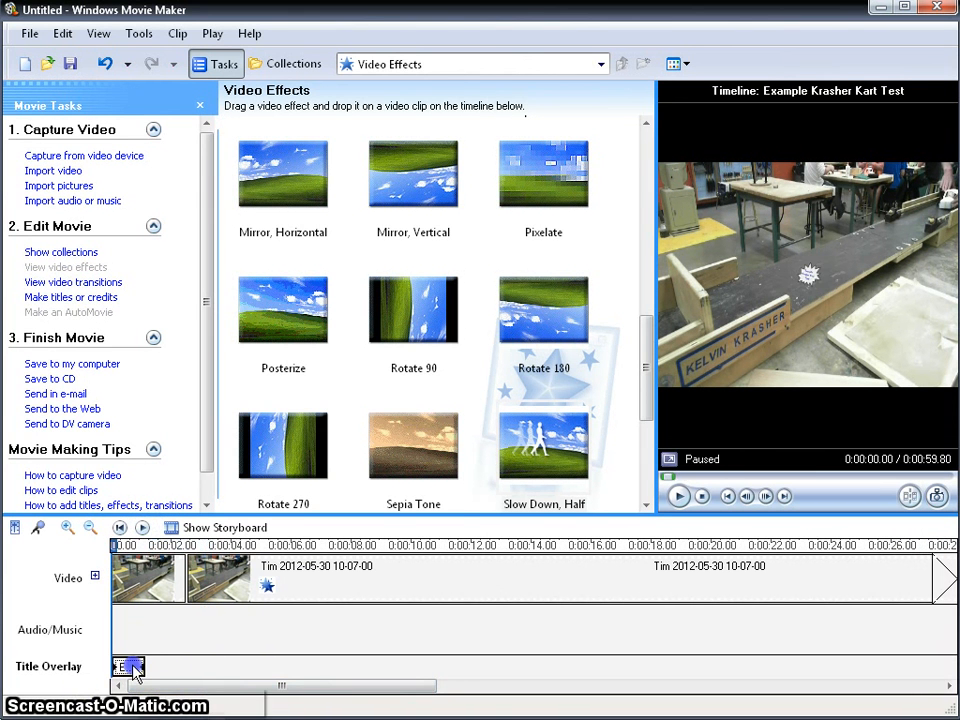
left_click(92, 298)
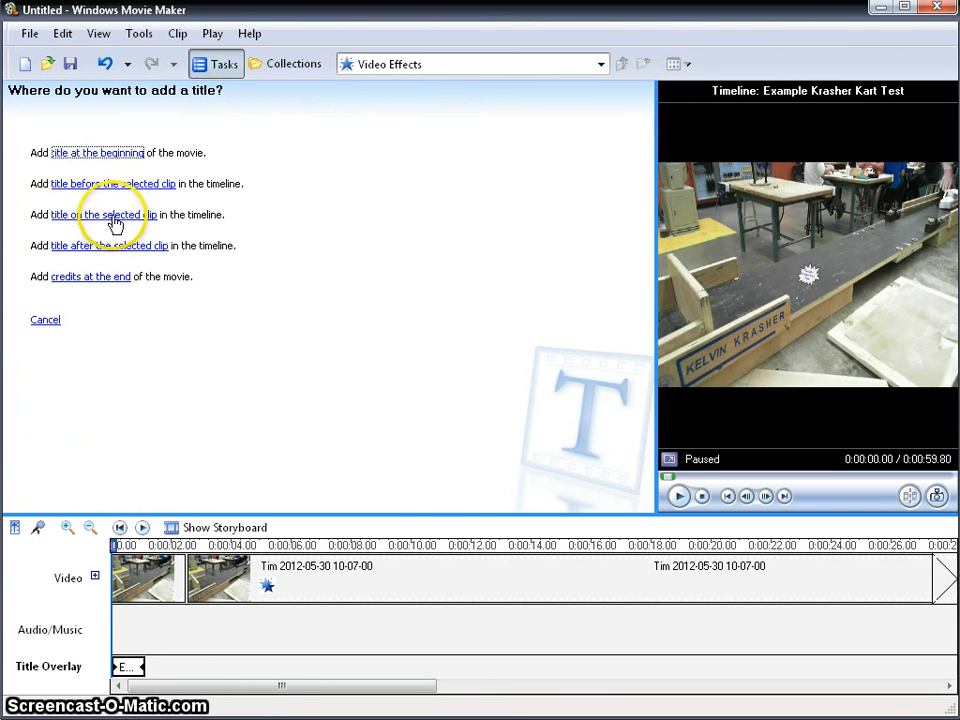
left_click(573, 596)
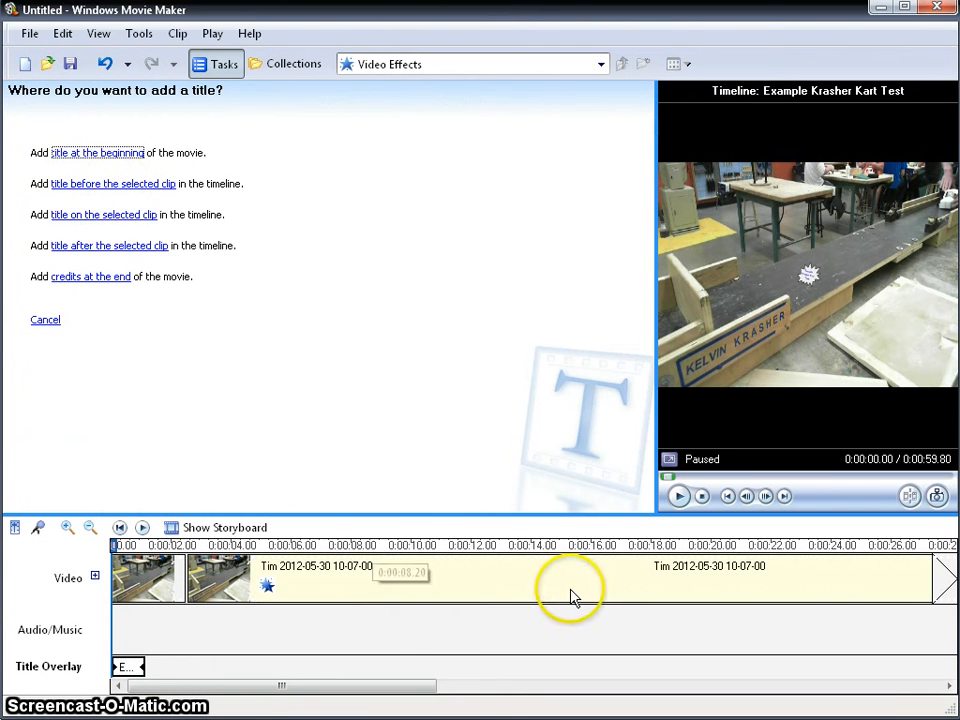
left_click(573, 596)
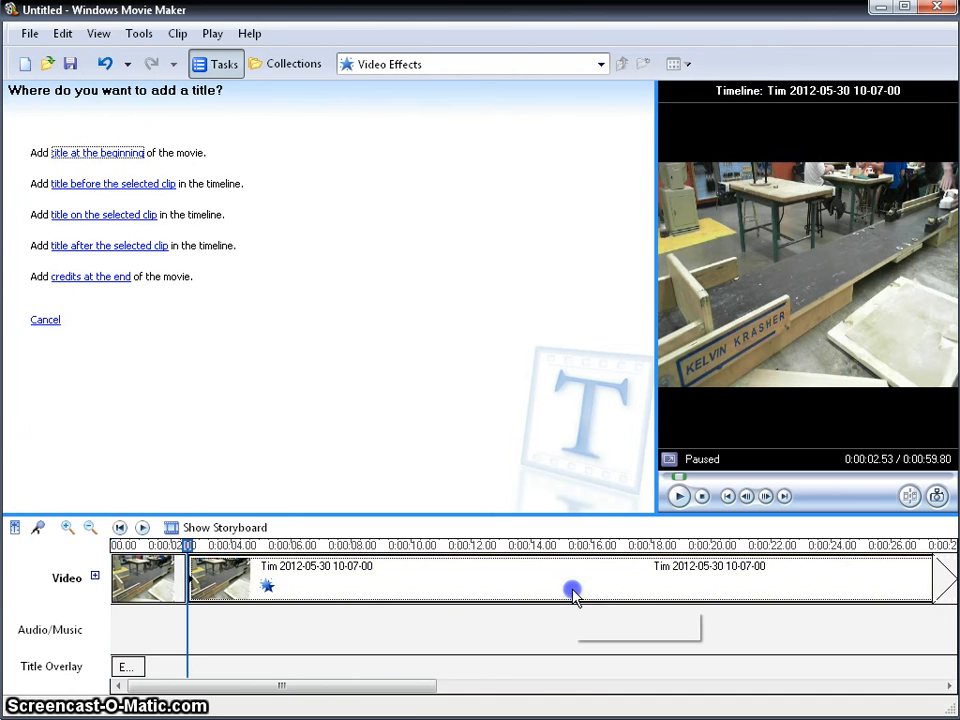
left_click(125, 214)
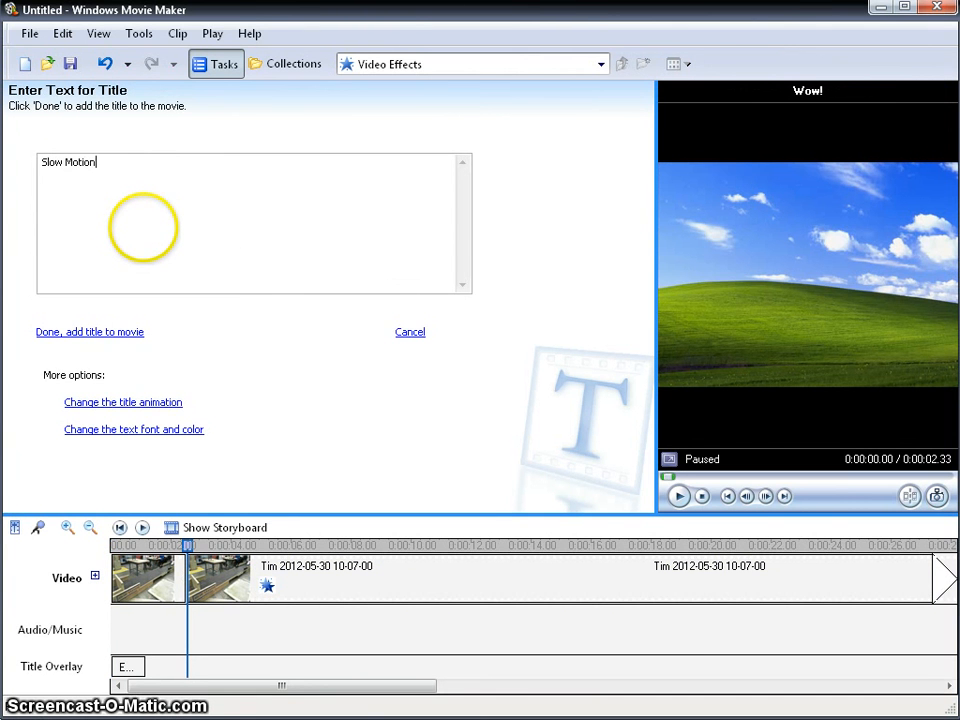
left_click(127, 332)
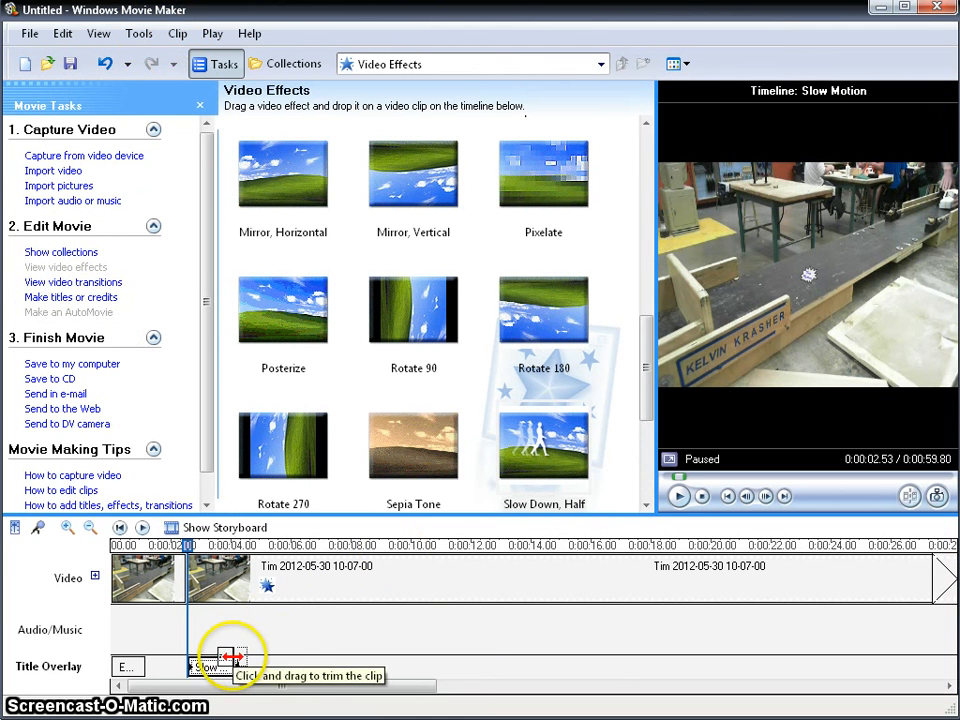
left_click(679, 498)
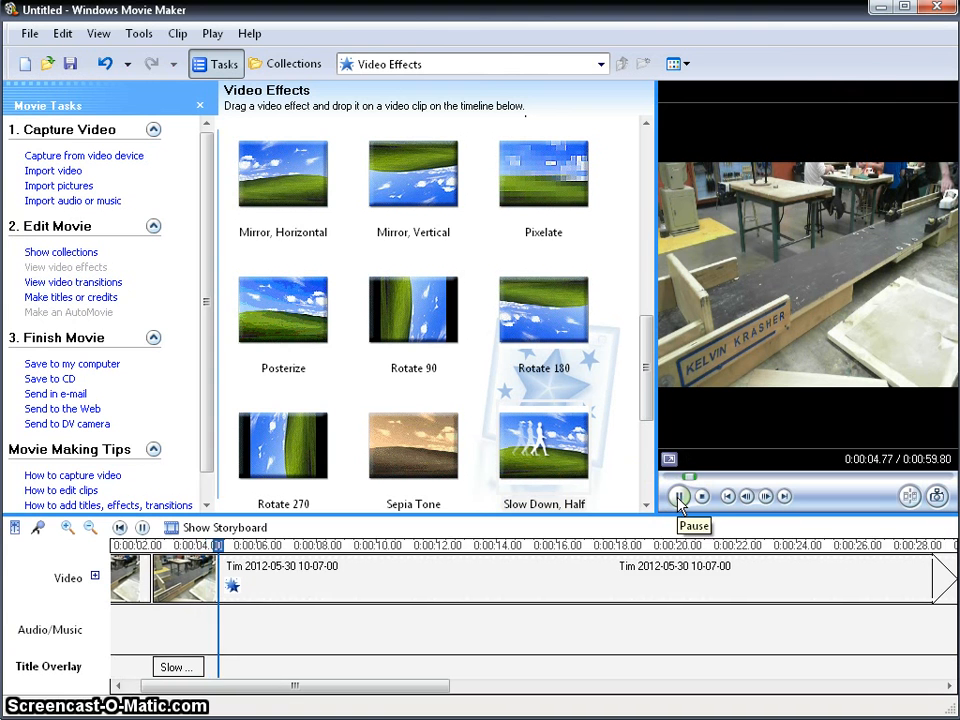
left_click(679, 498)
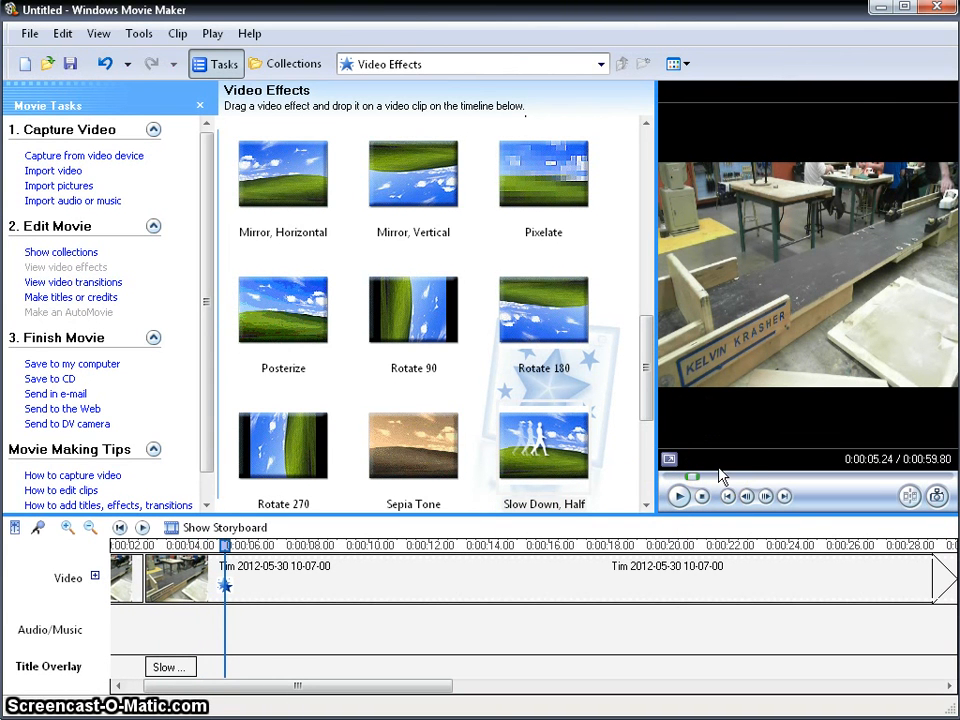
Try to place the Whirlwind video transition between the first two clips in the storyboard
left_click(96, 281)
left_click_drag(646, 160, 648, 490)
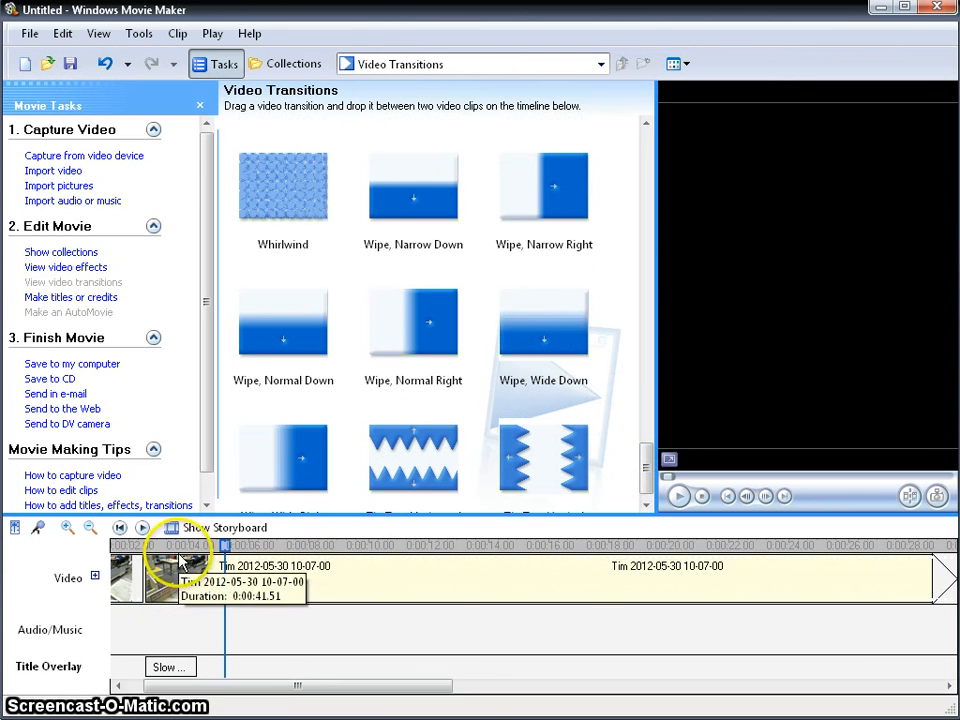
left_click(210, 528)
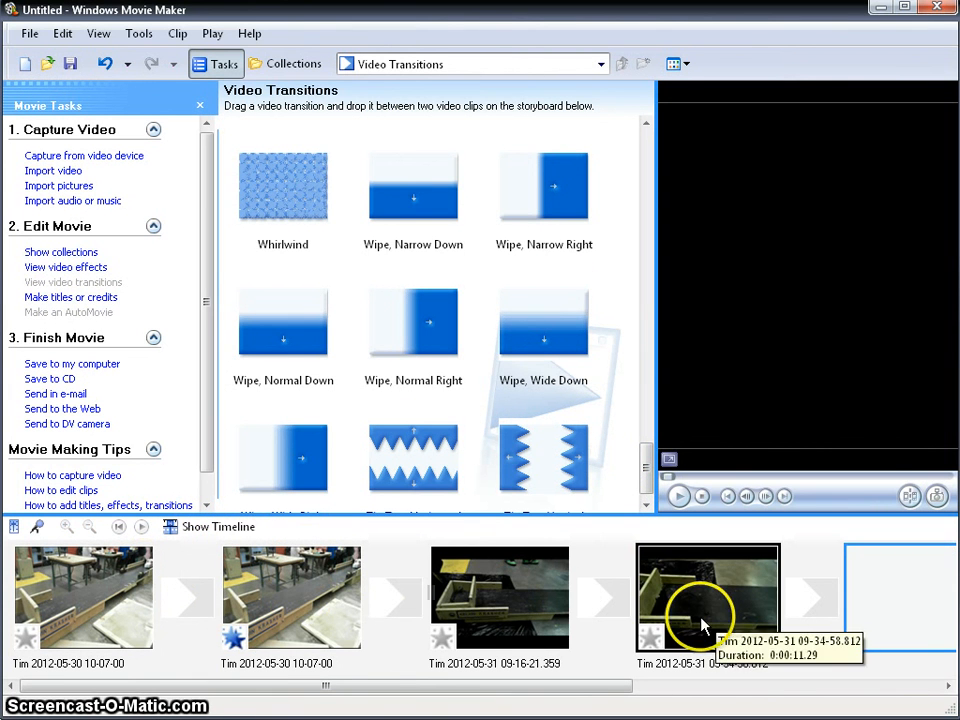
left_click_drag(295, 228, 209, 615)
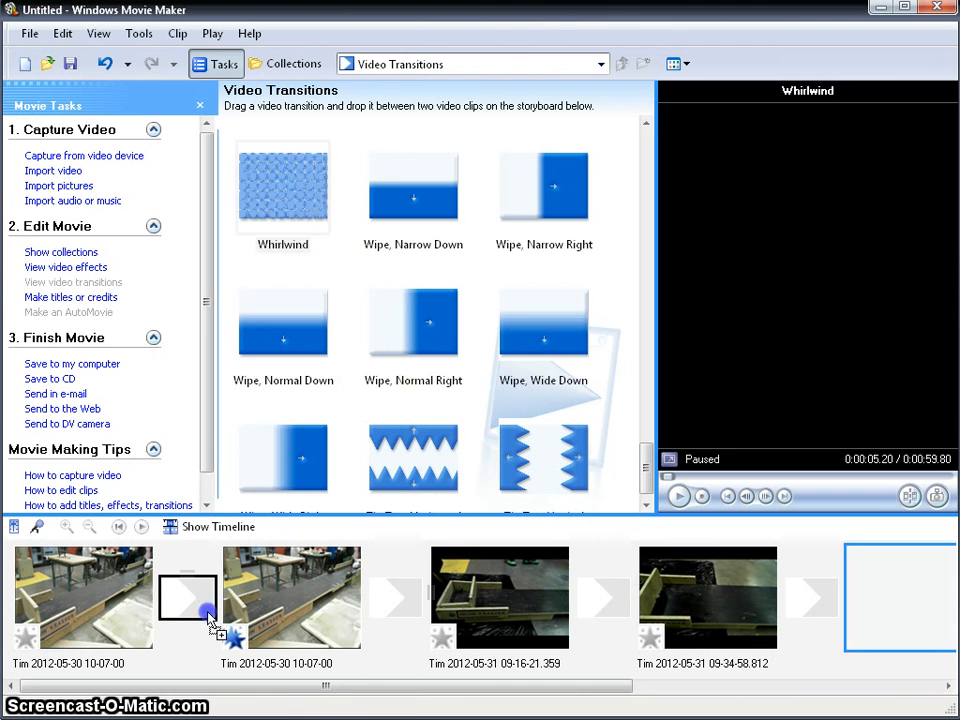
left_click_drag(308, 233, 223, 553)
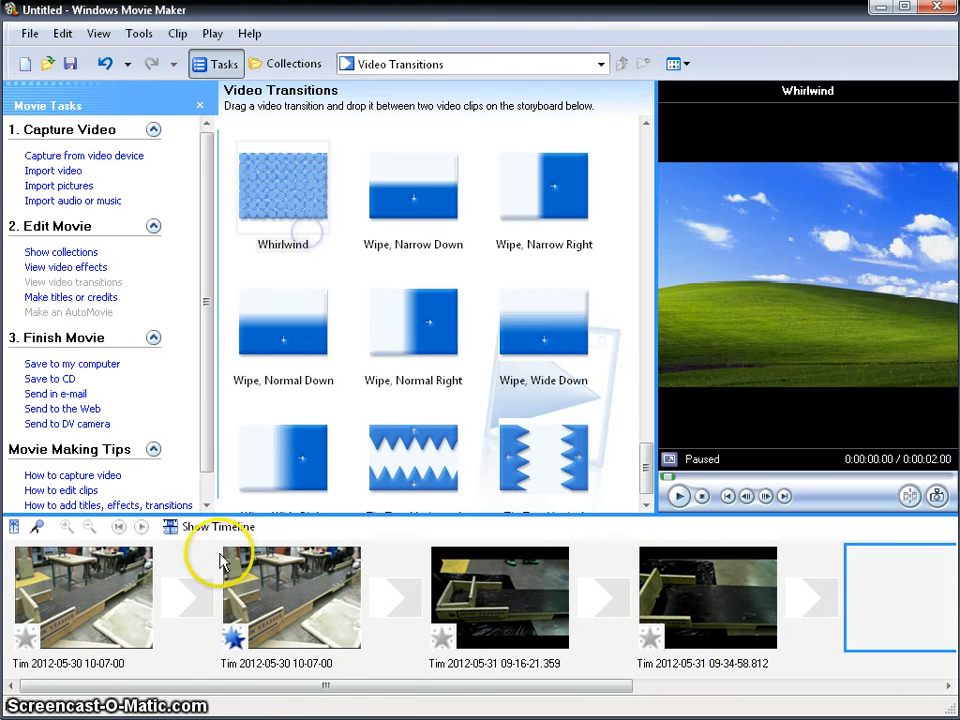
Overlap the slow-motion clip onto the end of the first clip, starting it at about 2.00 seconds, and preview the blend
left_click(221, 529)
left_click_drag(208, 690, 111, 688)
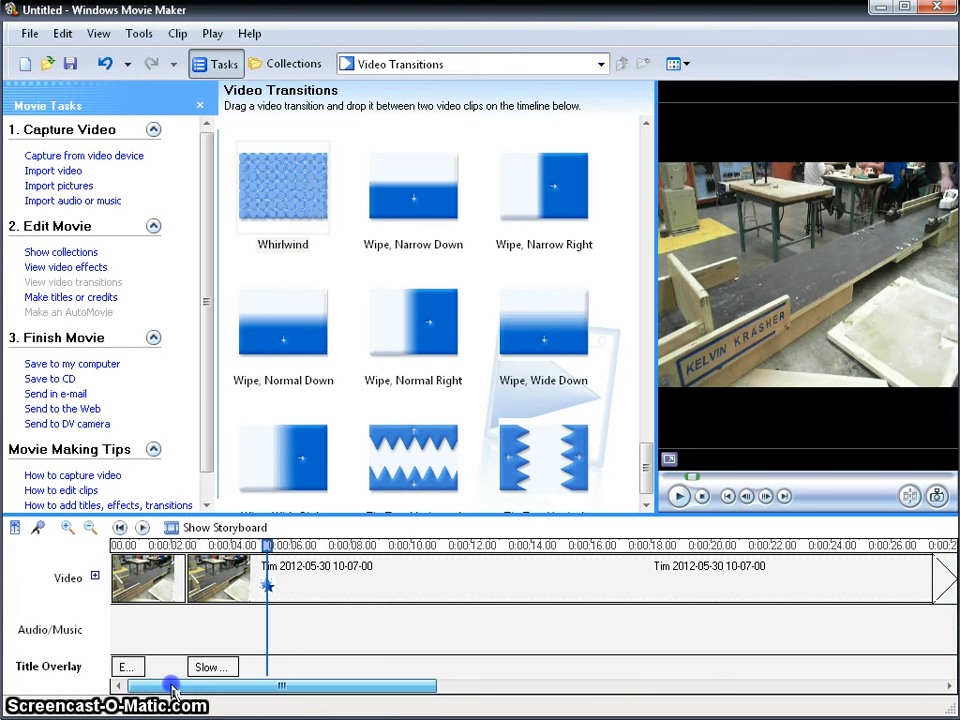
left_click(196, 583)
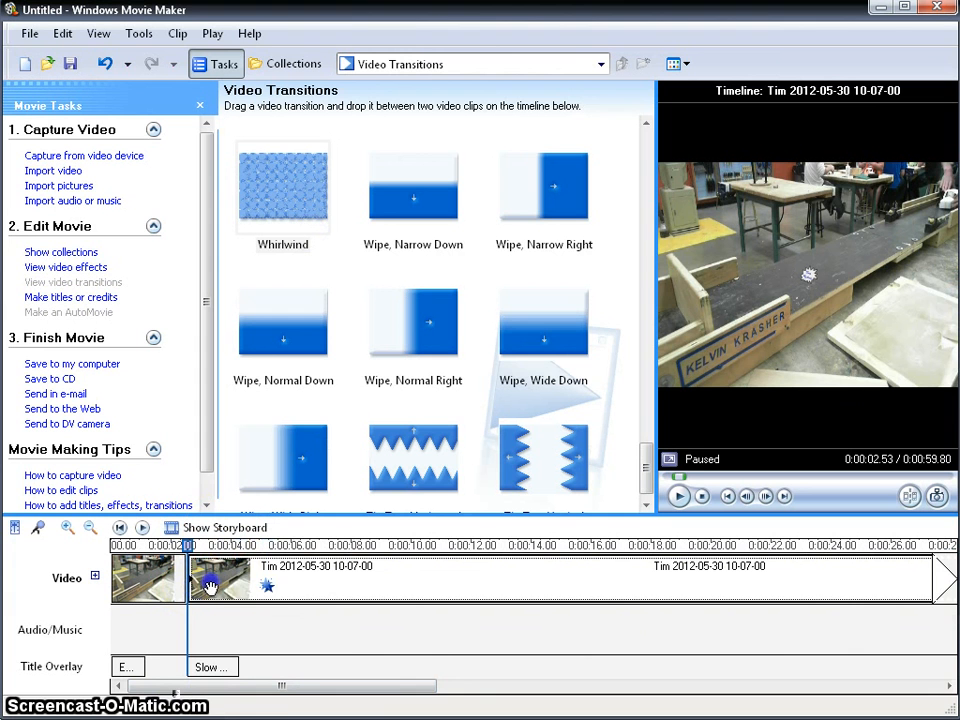
left_click_drag(212, 588, 197, 590)
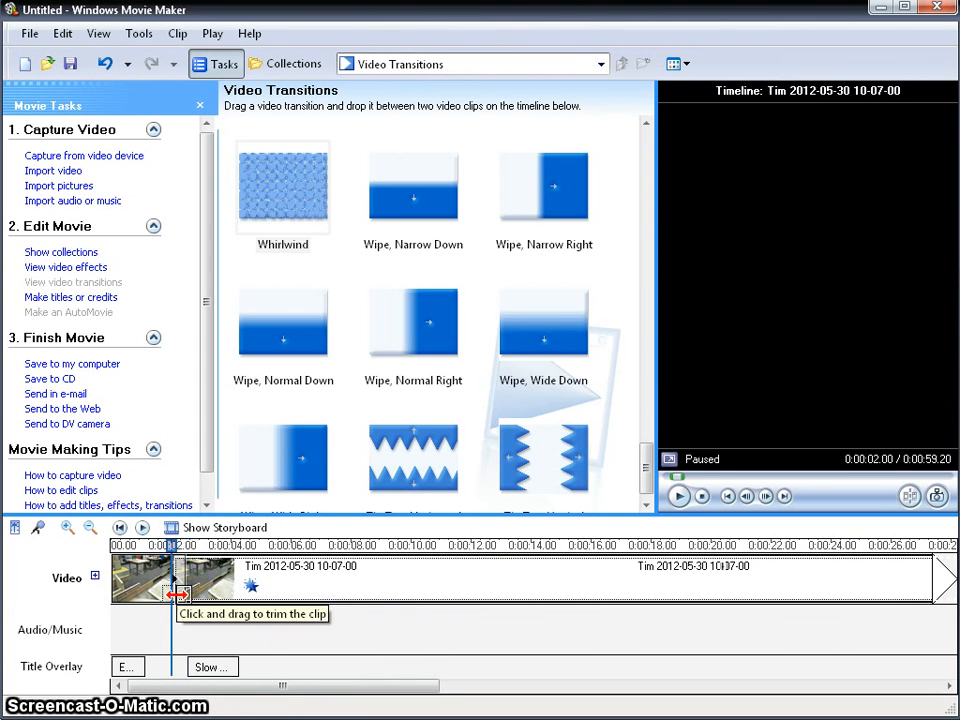
left_click(678, 496)
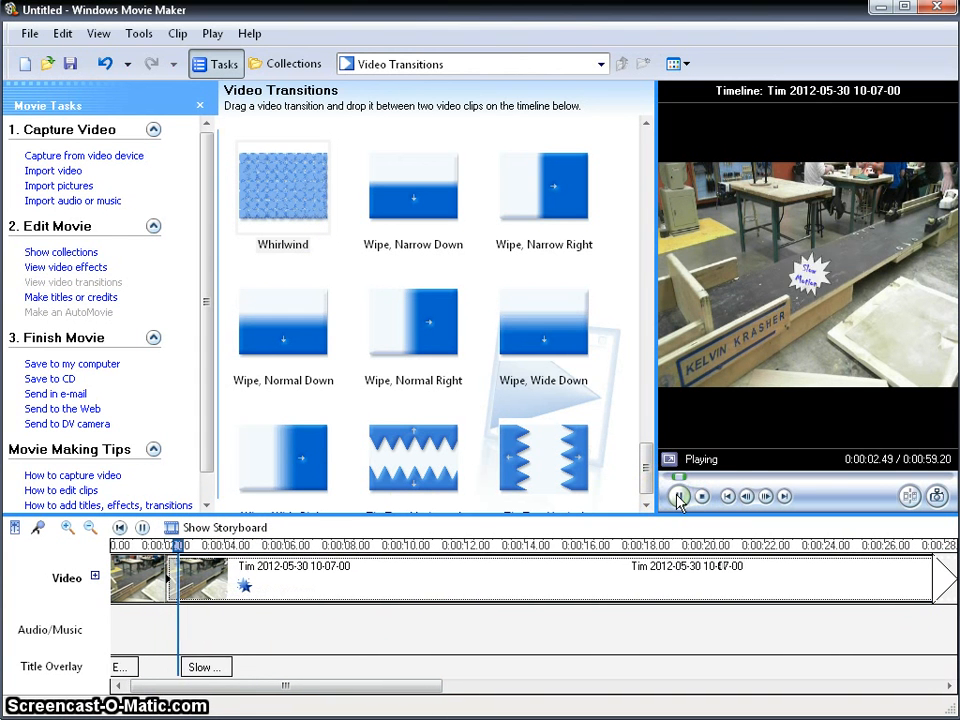
left_click(678, 496)
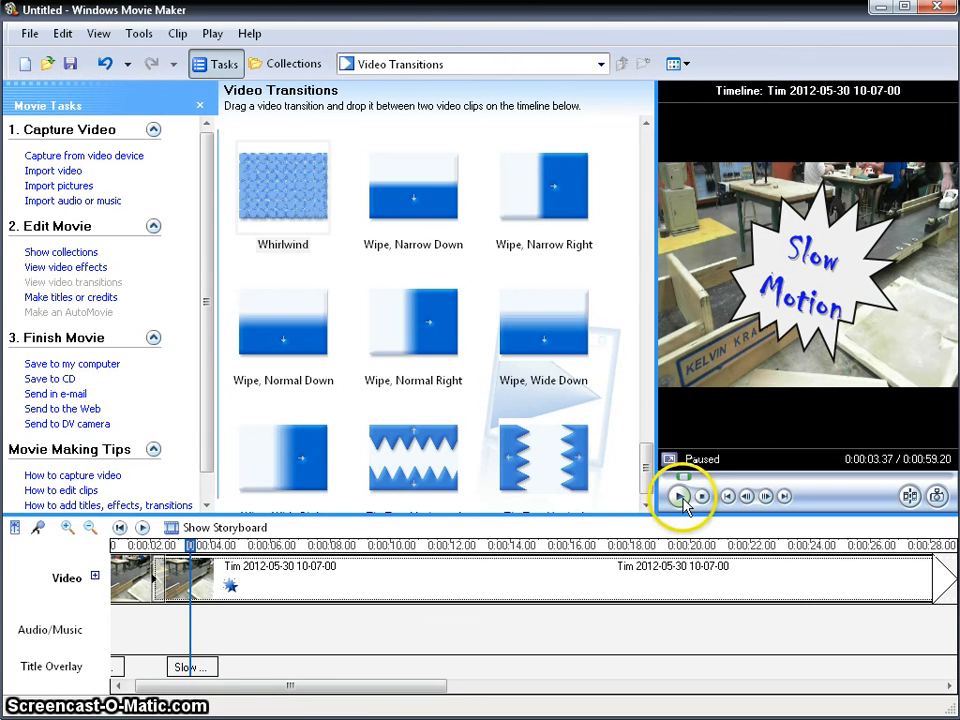
left_click(419, 209)
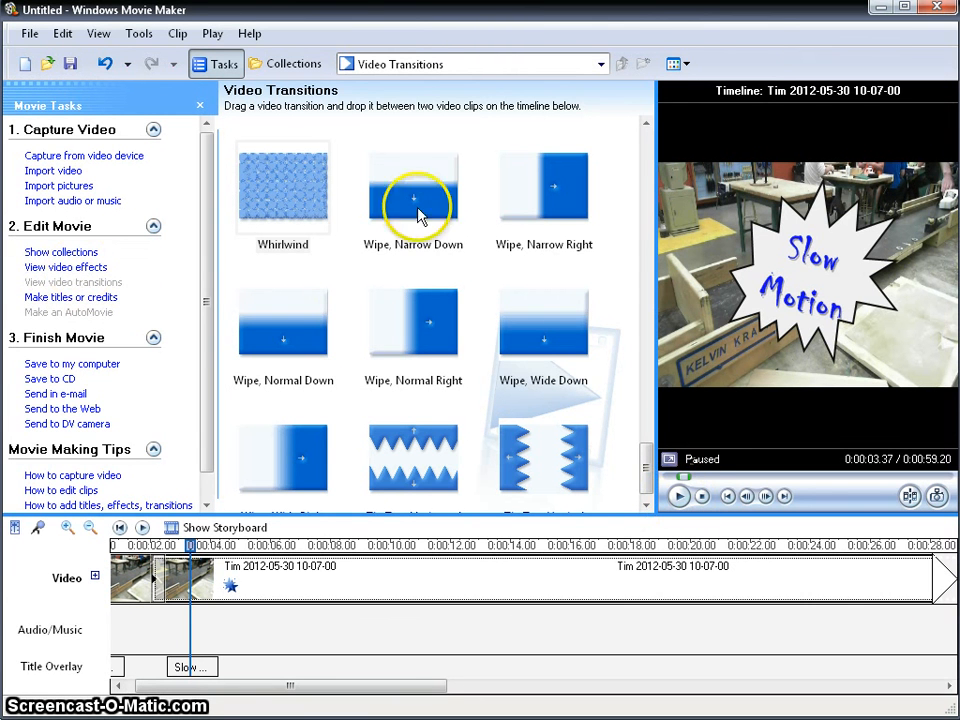
left_click(418, 66)
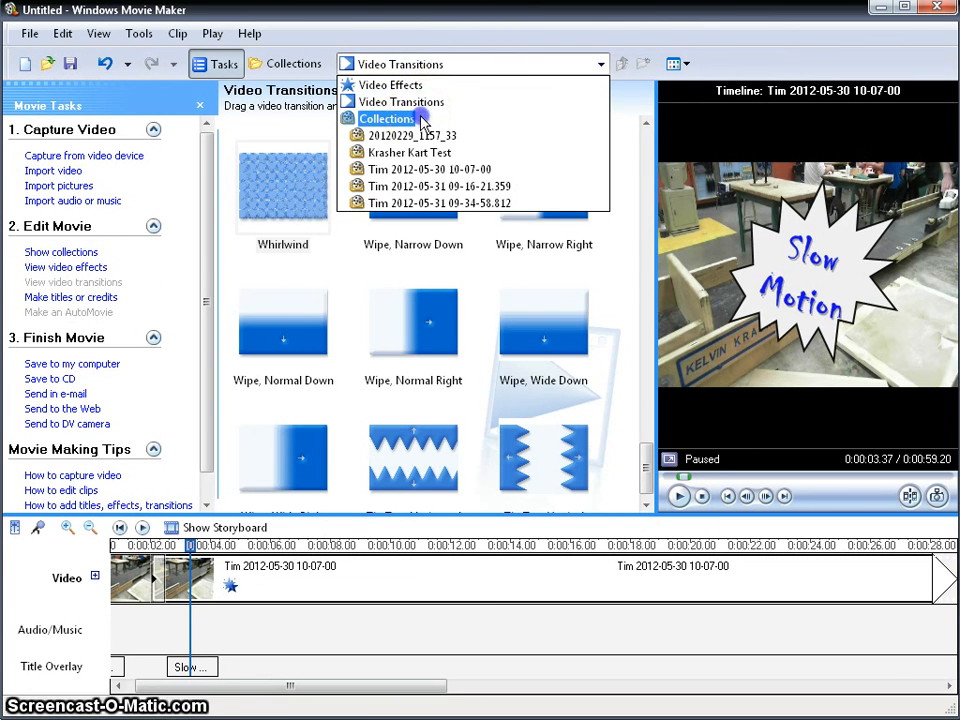
left_click(421, 176)
left_click(430, 63)
left_click(428, 155)
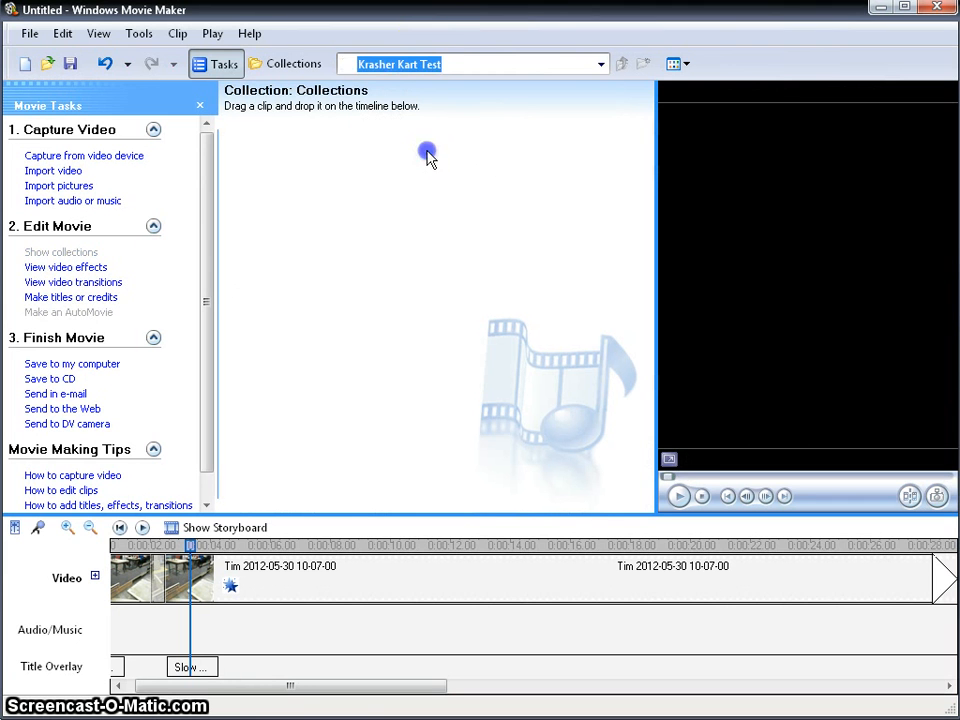
left_click(421, 60)
left_click(427, 166)
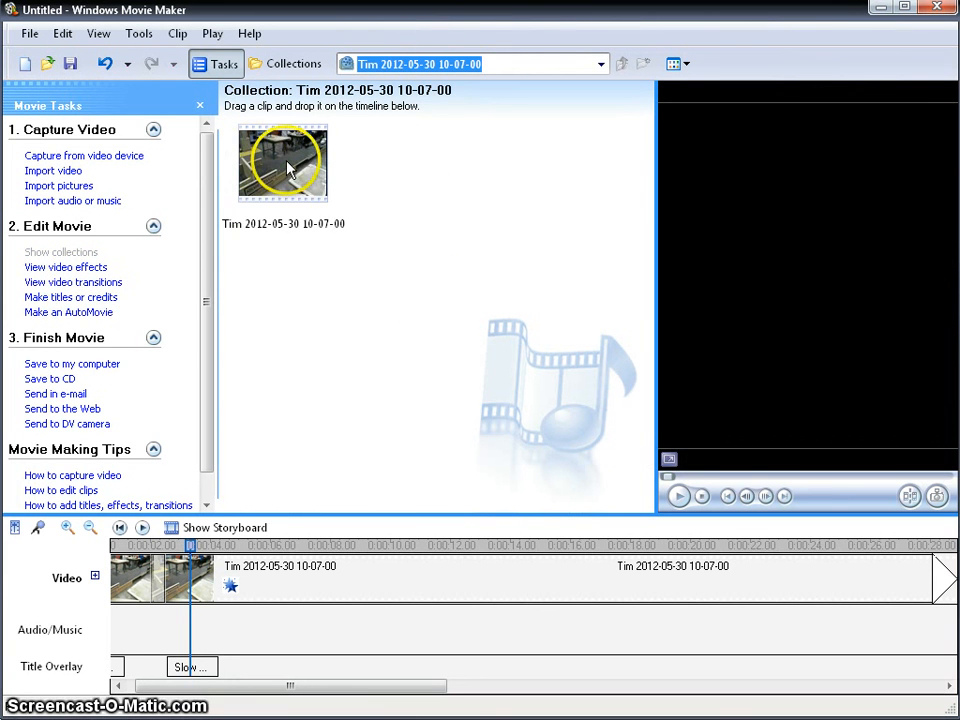
Examine the first clip and the "Example Krasher Kart Test" title overlay at the start of the timeline
left_click(135, 562)
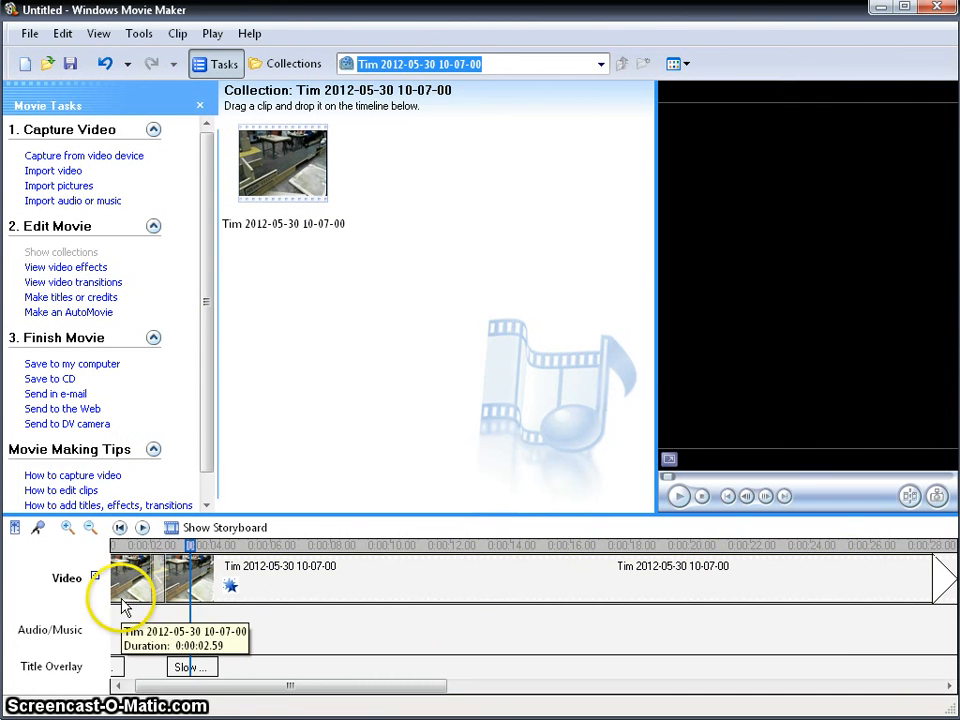
left_click(119, 686)
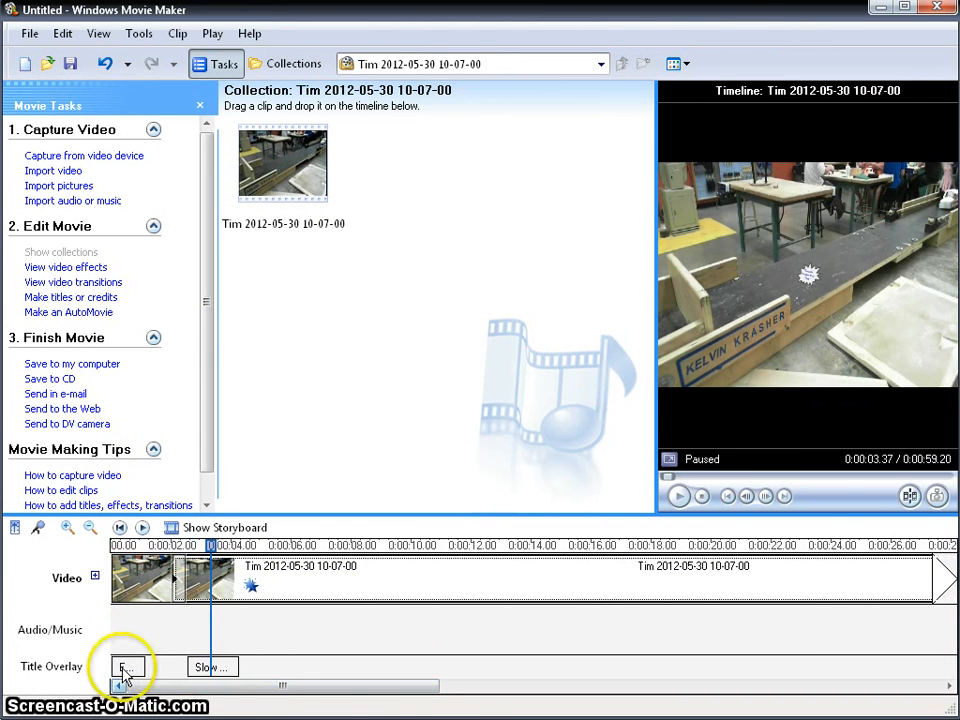
left_click(123, 670)
left_click(123, 668)
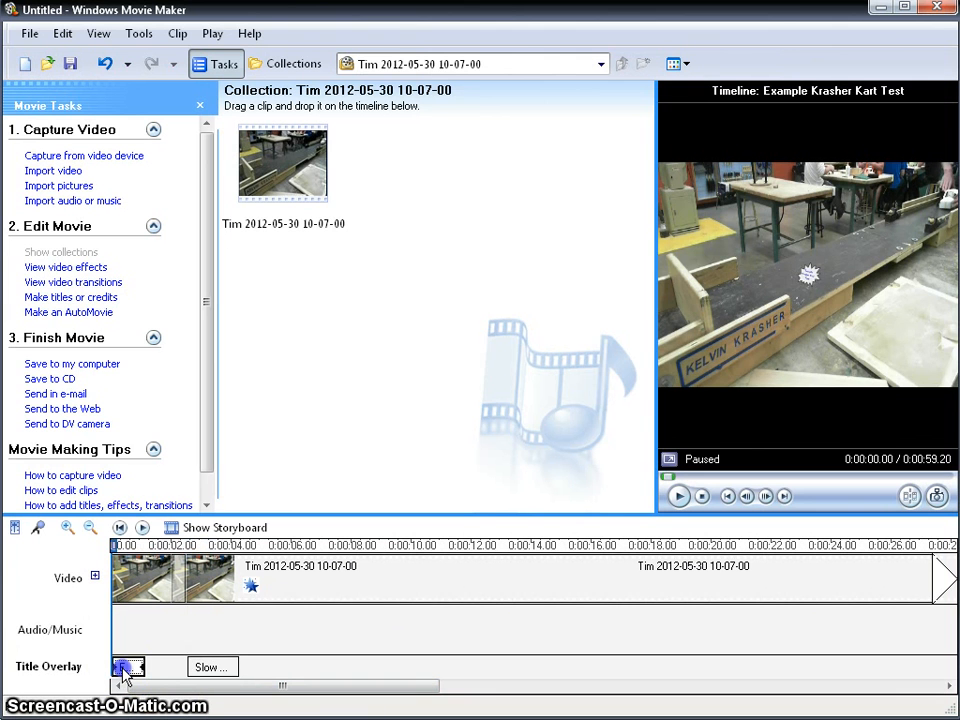
Review the available video effects, transitions and title placement options without adding a title
left_click(97, 268)
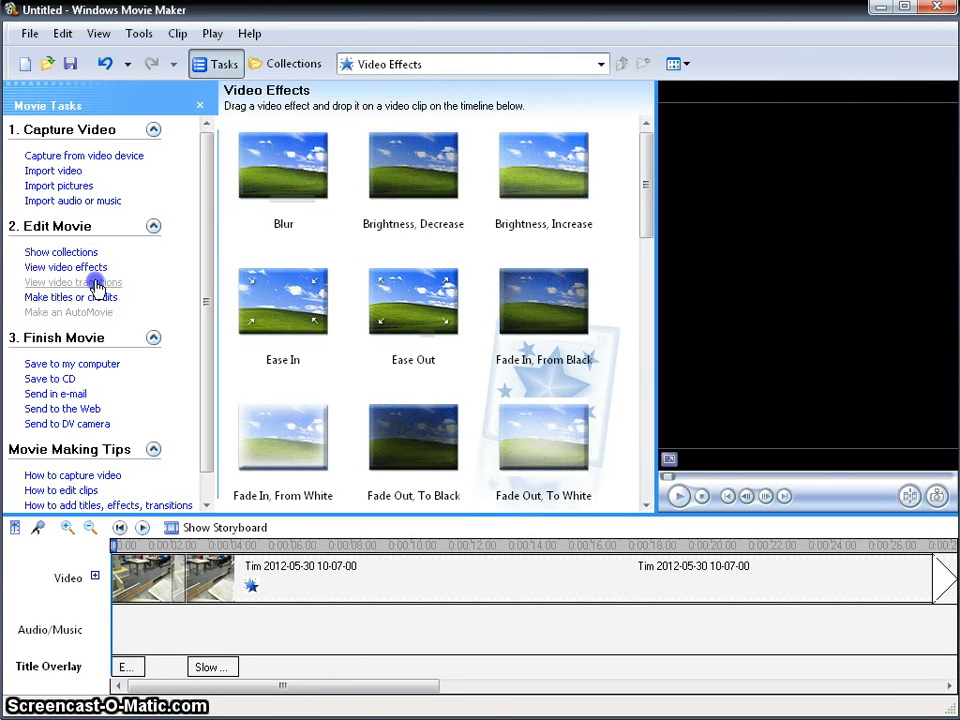
left_click(96, 298)
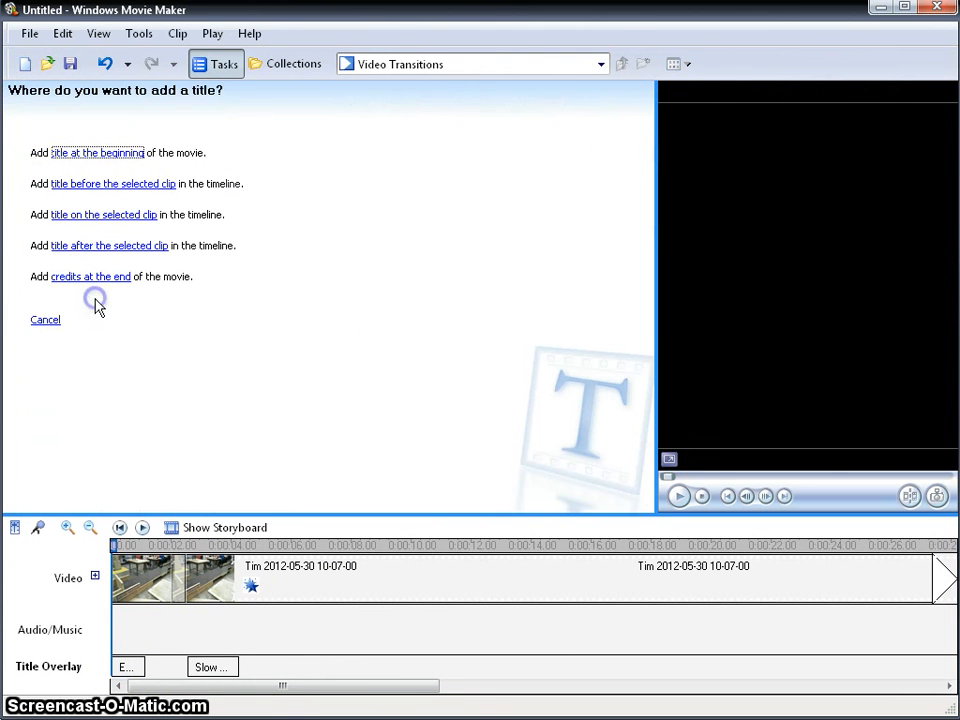
left_click(45, 325)
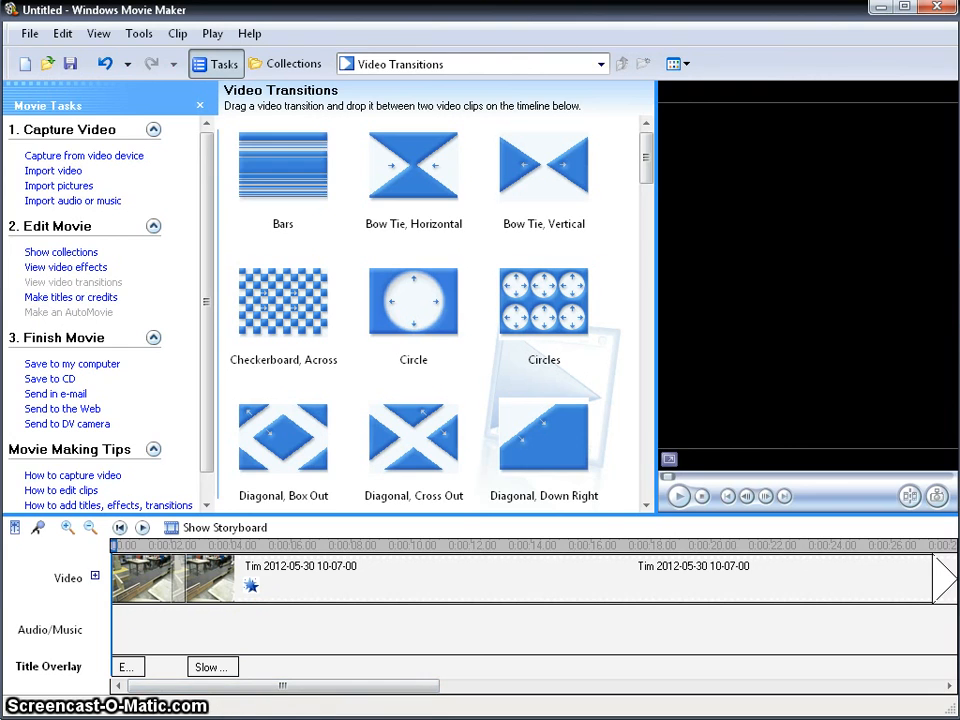